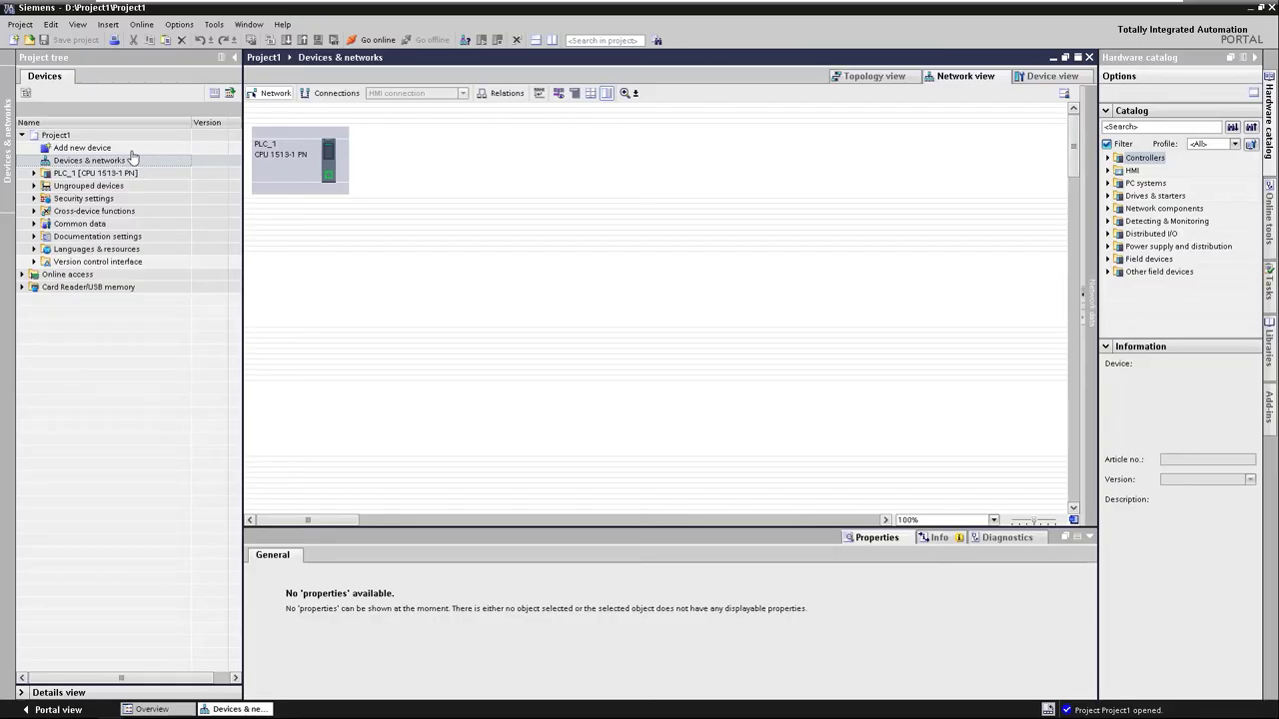
# Search PROFINET devices on the network and add the detected HeaterControl device as HCS4200
pyautogui.click(143, 25)
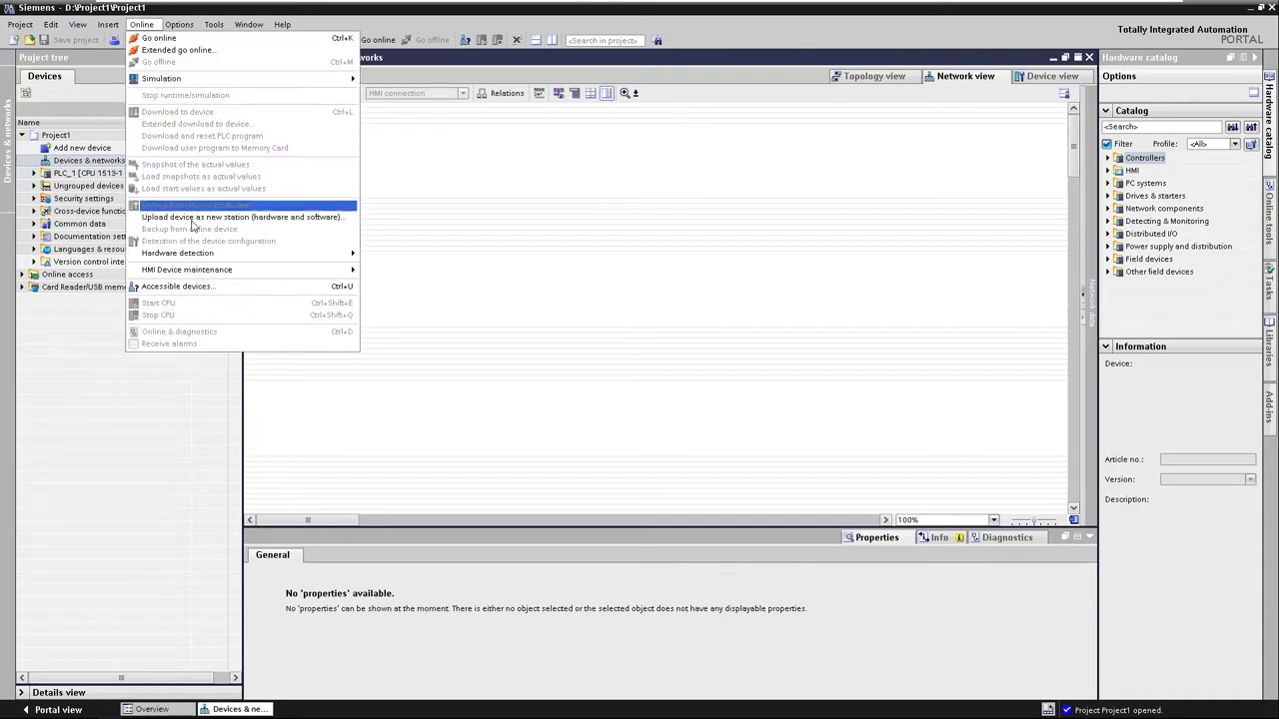
pyautogui.moveTo(300, 256)
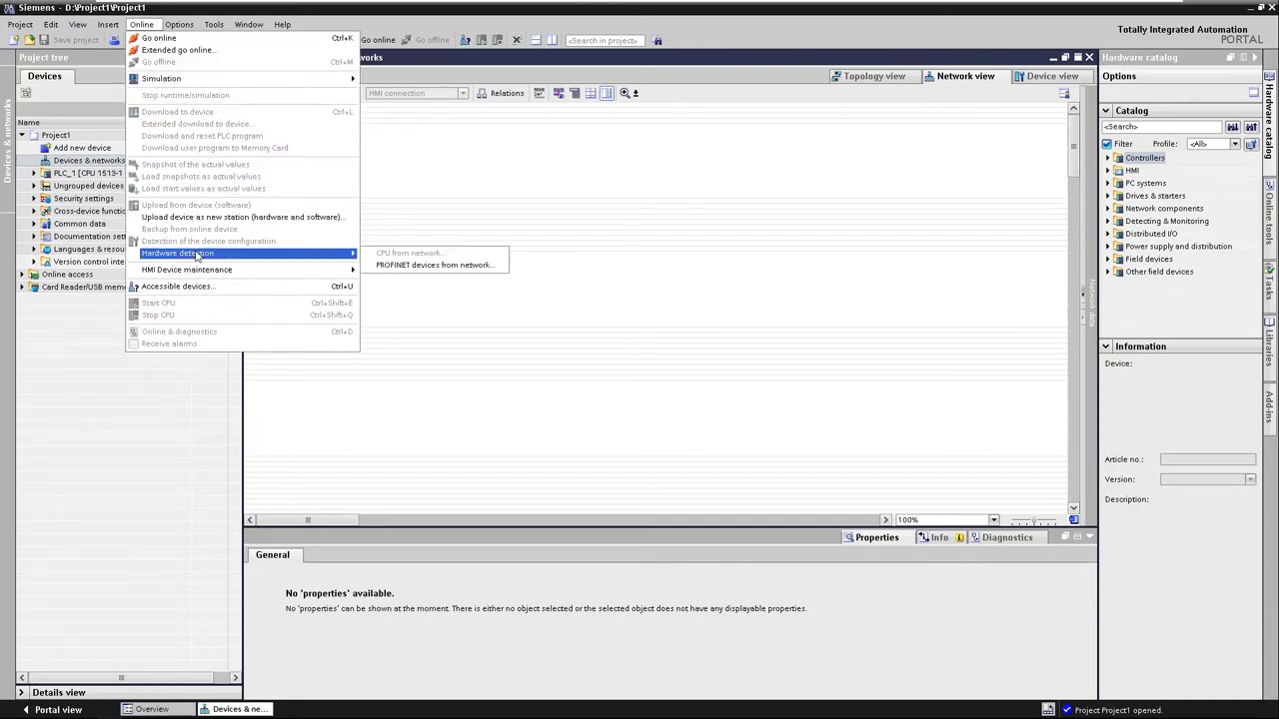
pyautogui.click(420, 265)
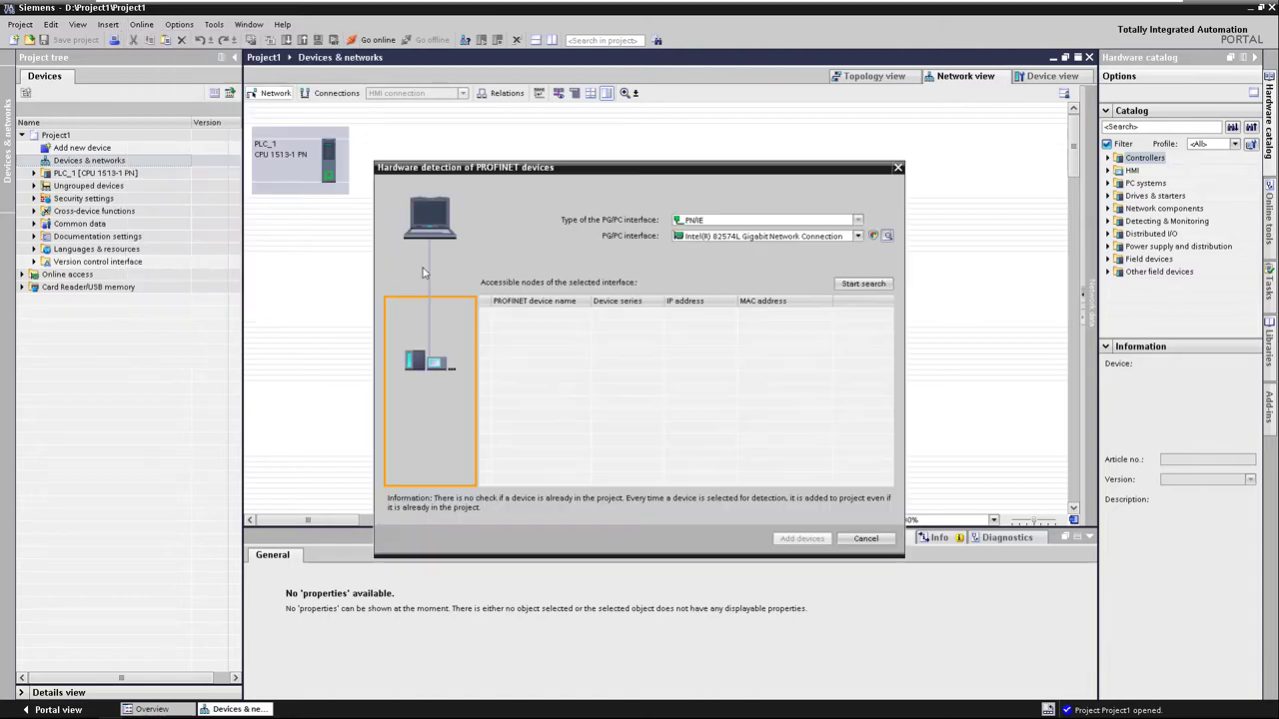
pyautogui.click(849, 286)
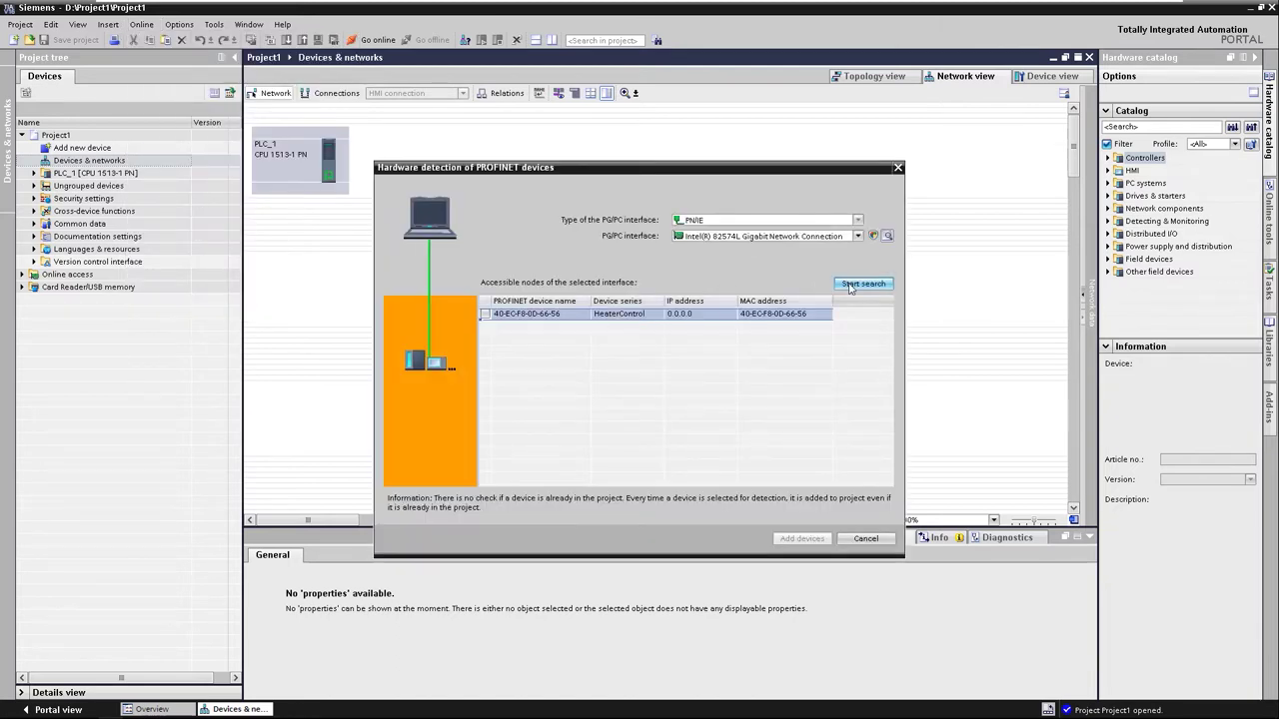
pyautogui.click(484, 315)
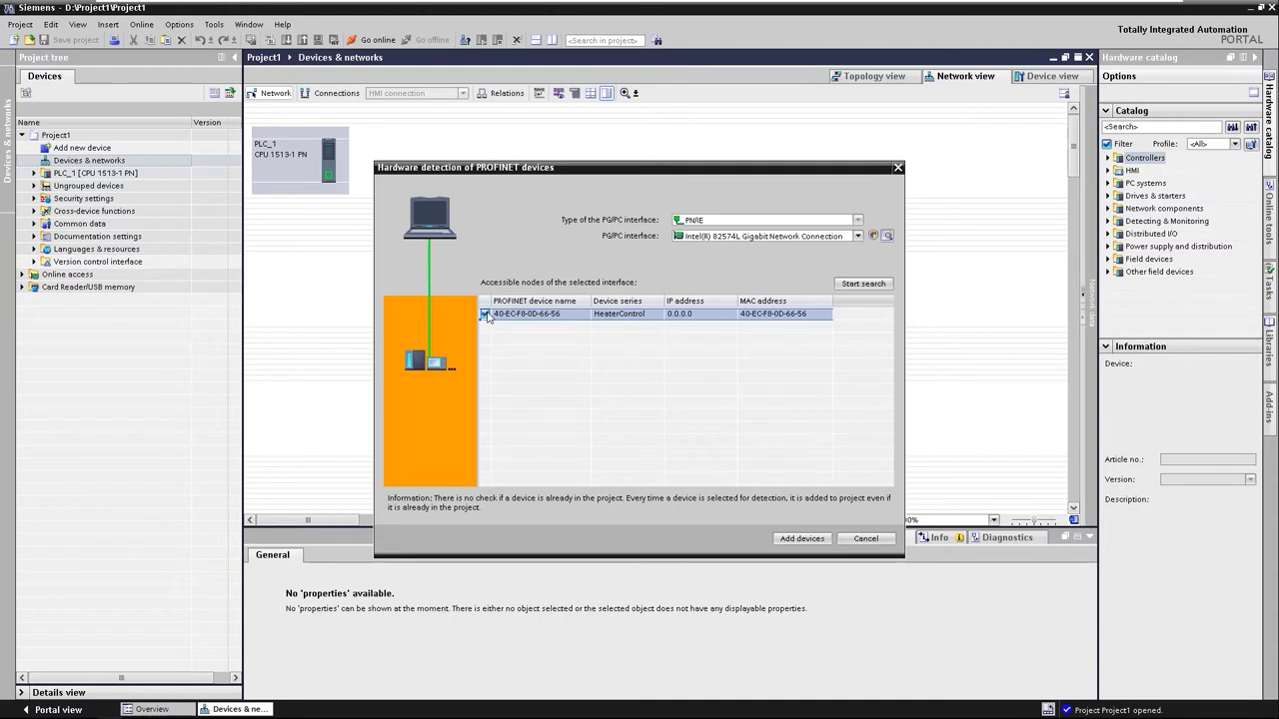
pyautogui.click(799, 539)
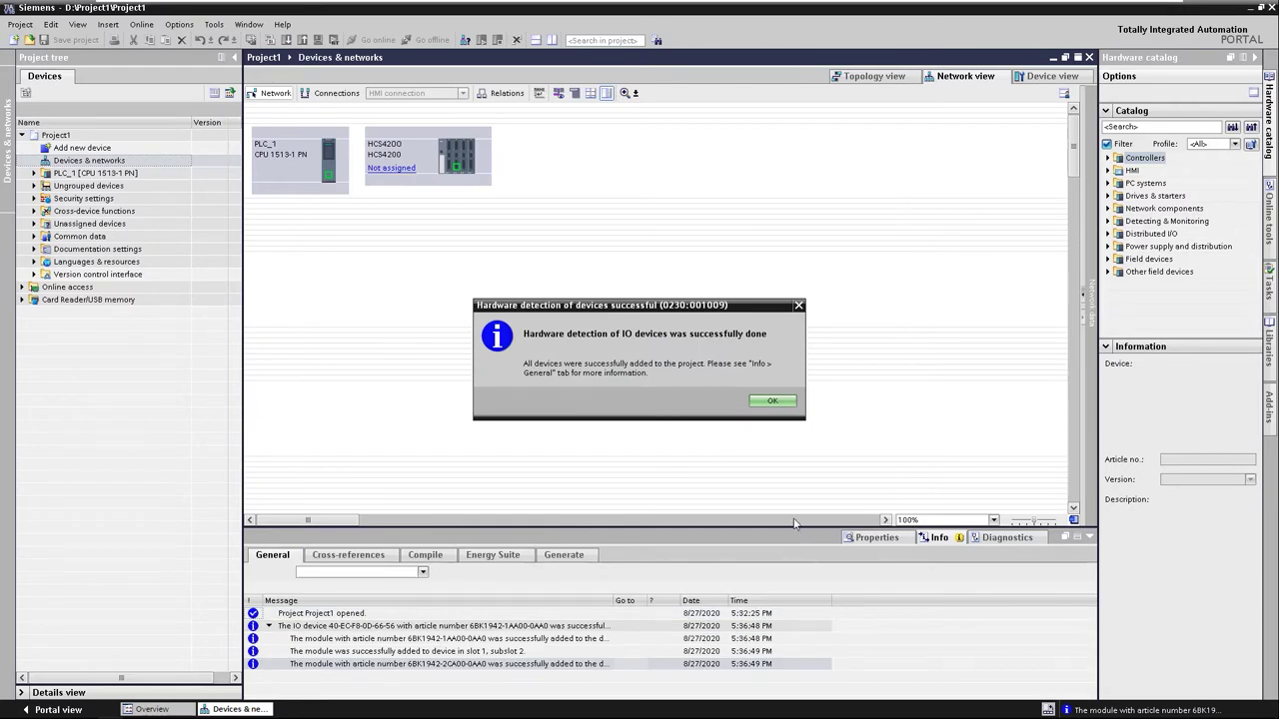
pyautogui.click(773, 403)
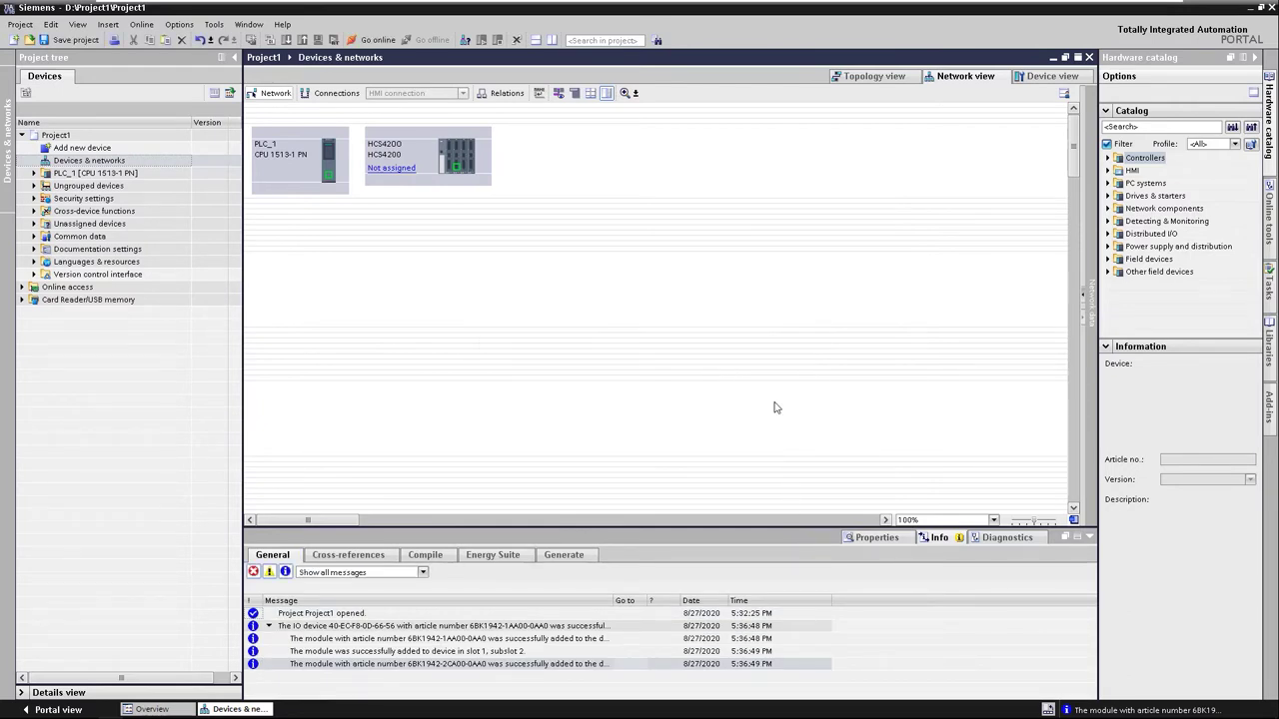
# In the POM4220 module in slot 2, keep Half-wave control and set Phase LX3 to not connected
pyautogui.click(425, 160)
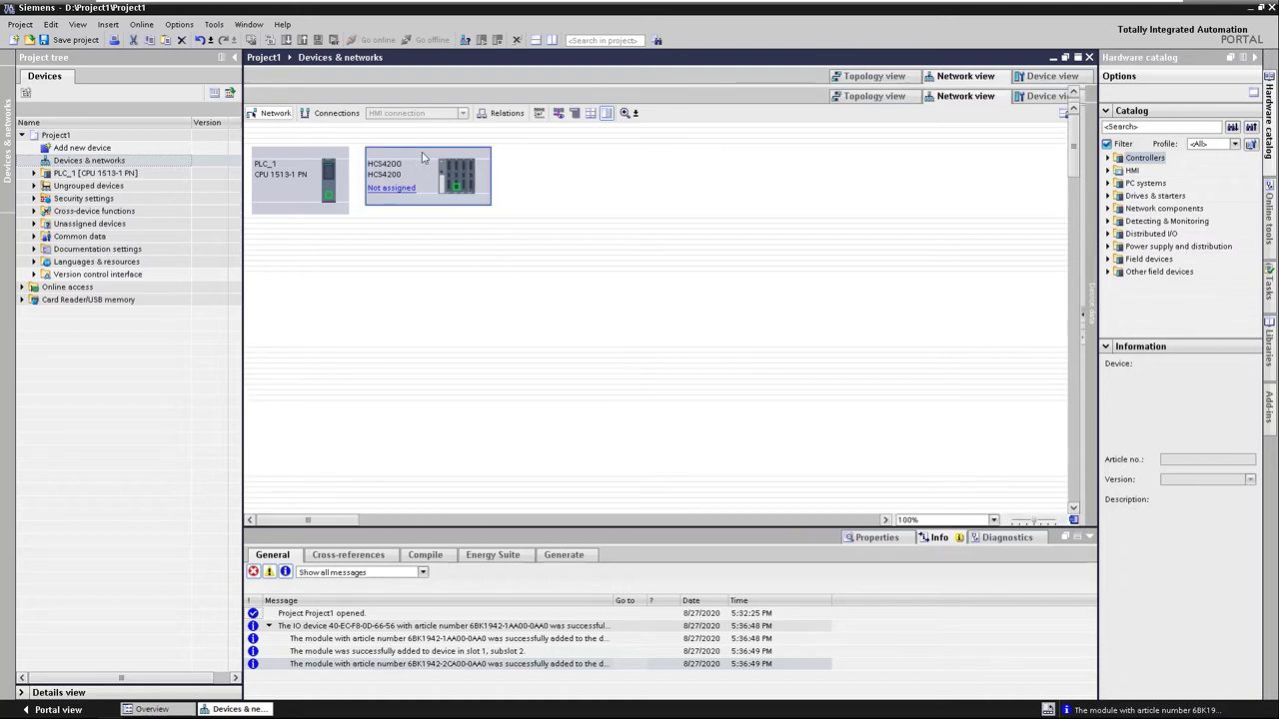
pyautogui.doubleClick(422, 157)
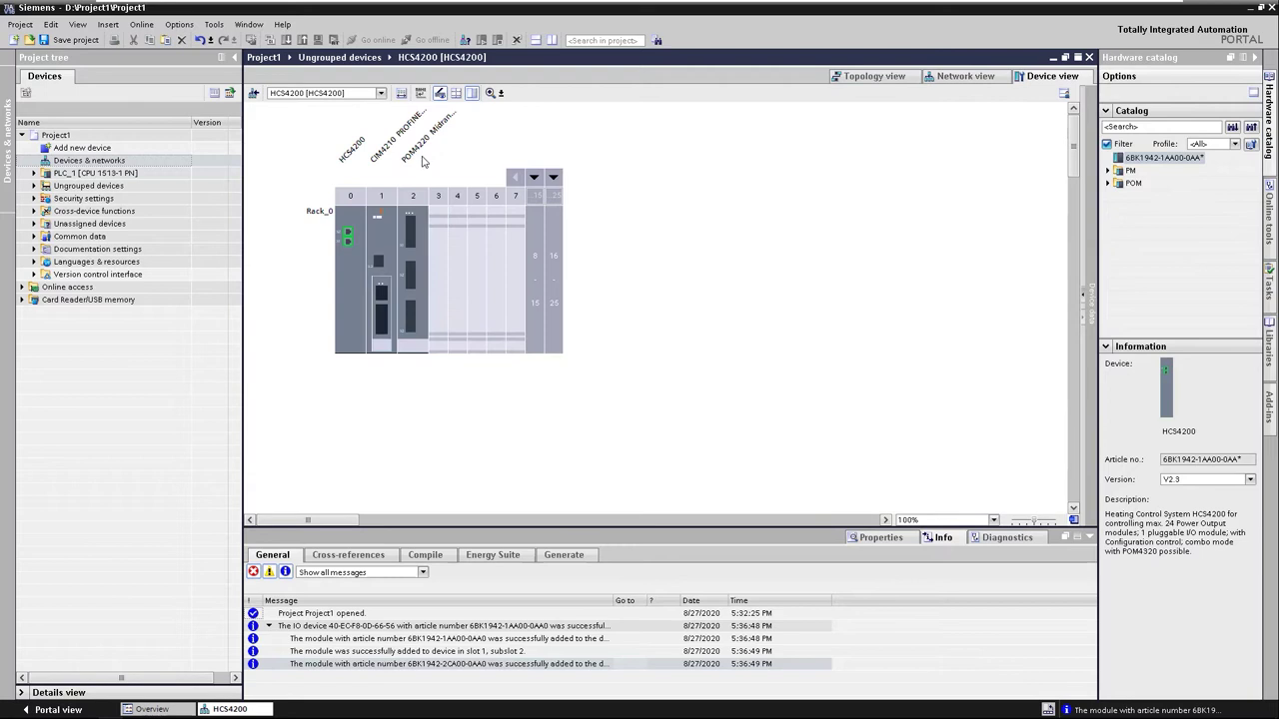
pyautogui.click(417, 267)
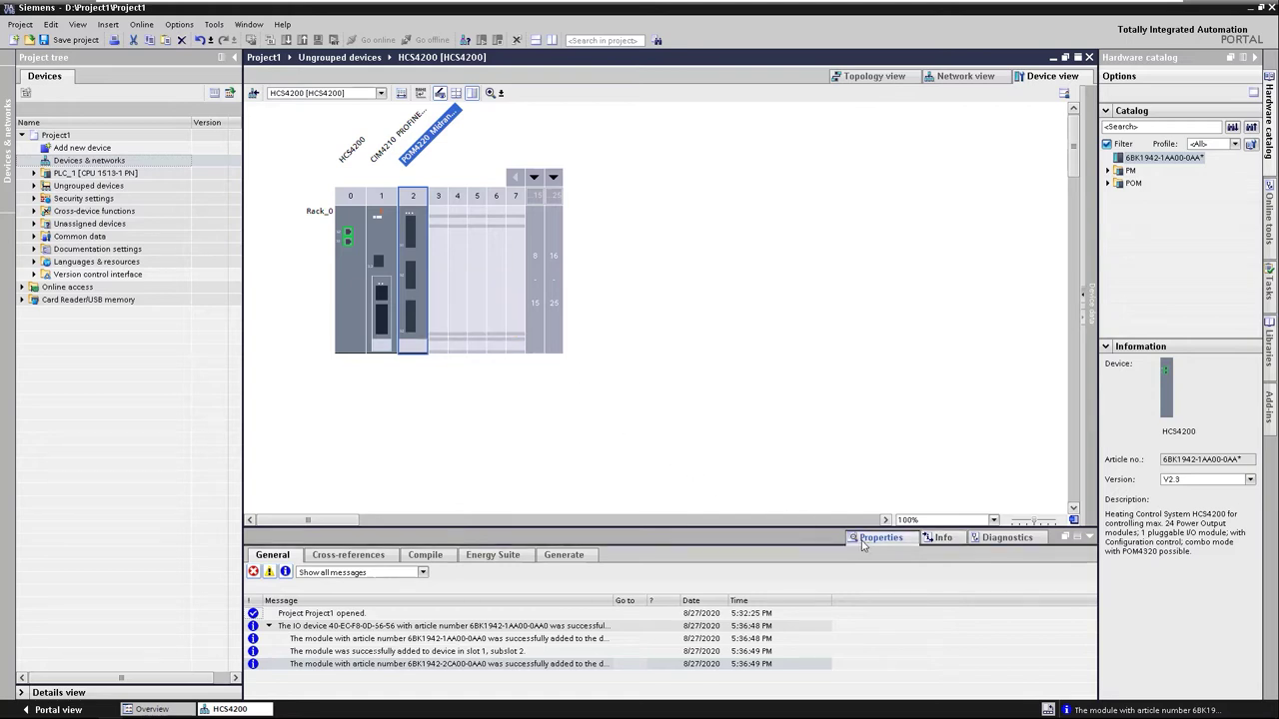
pyautogui.click(869, 540)
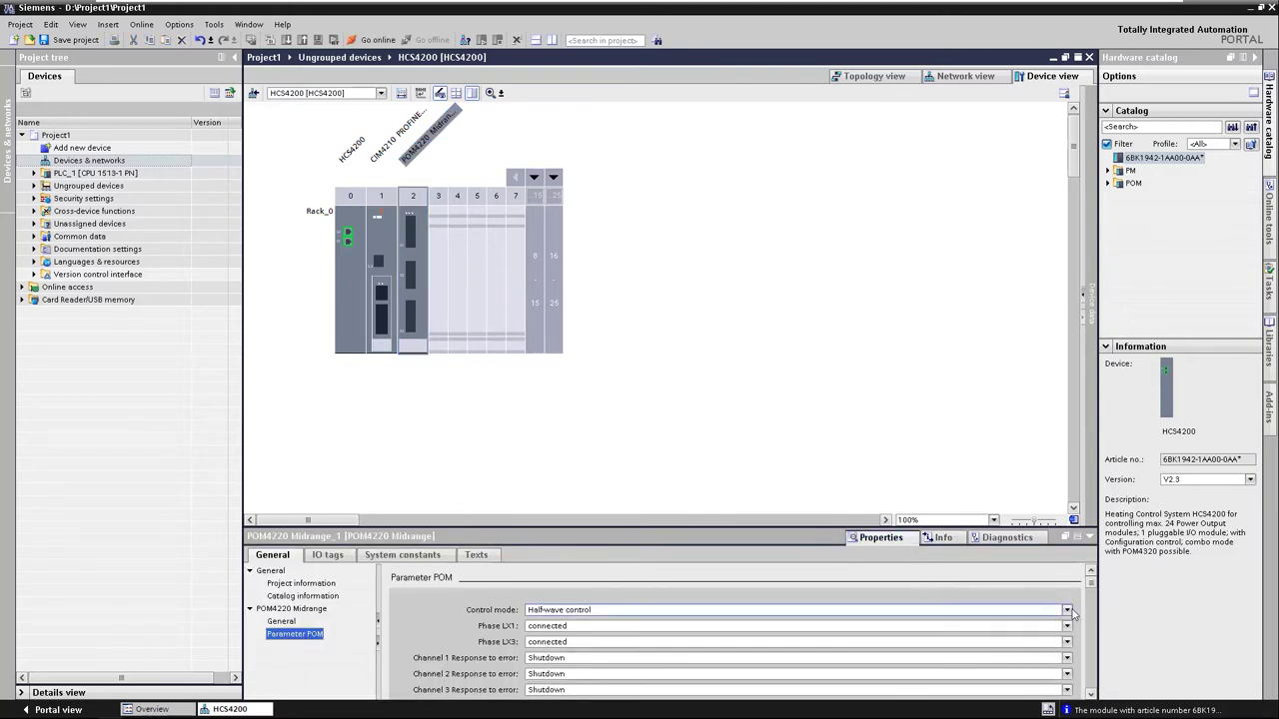
pyautogui.click(1067, 611)
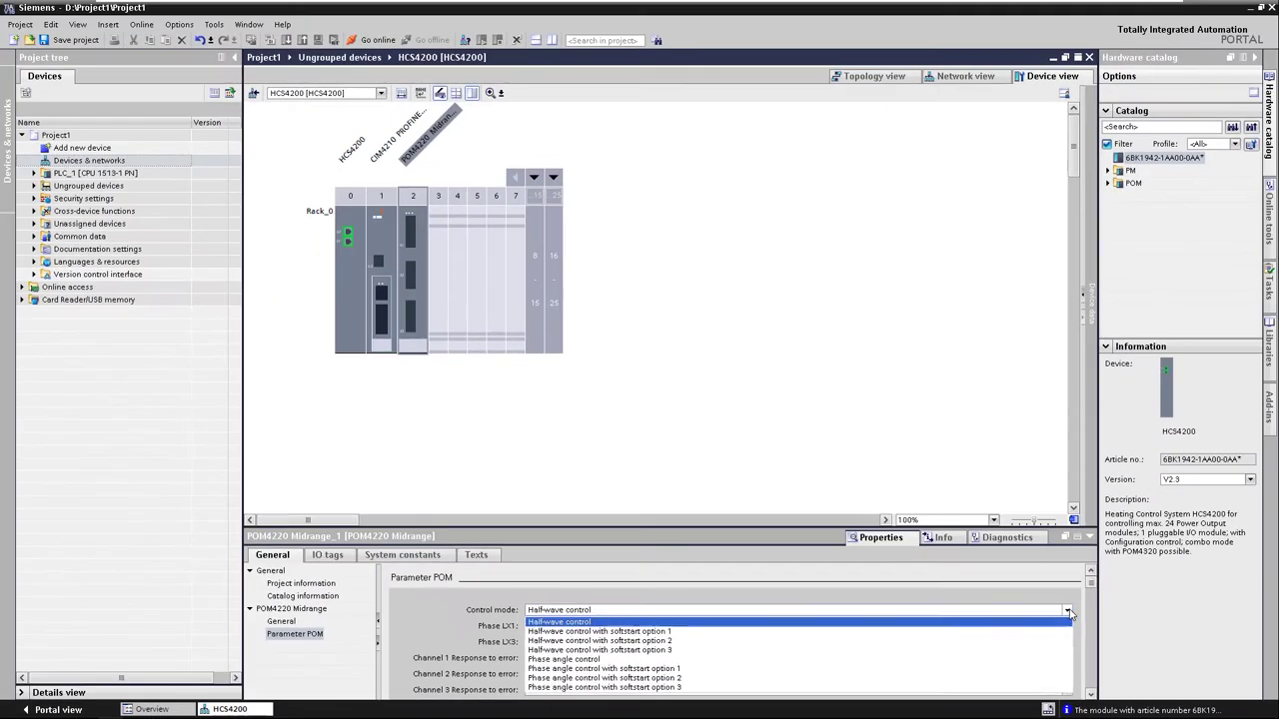
pyautogui.click(1262, 565)
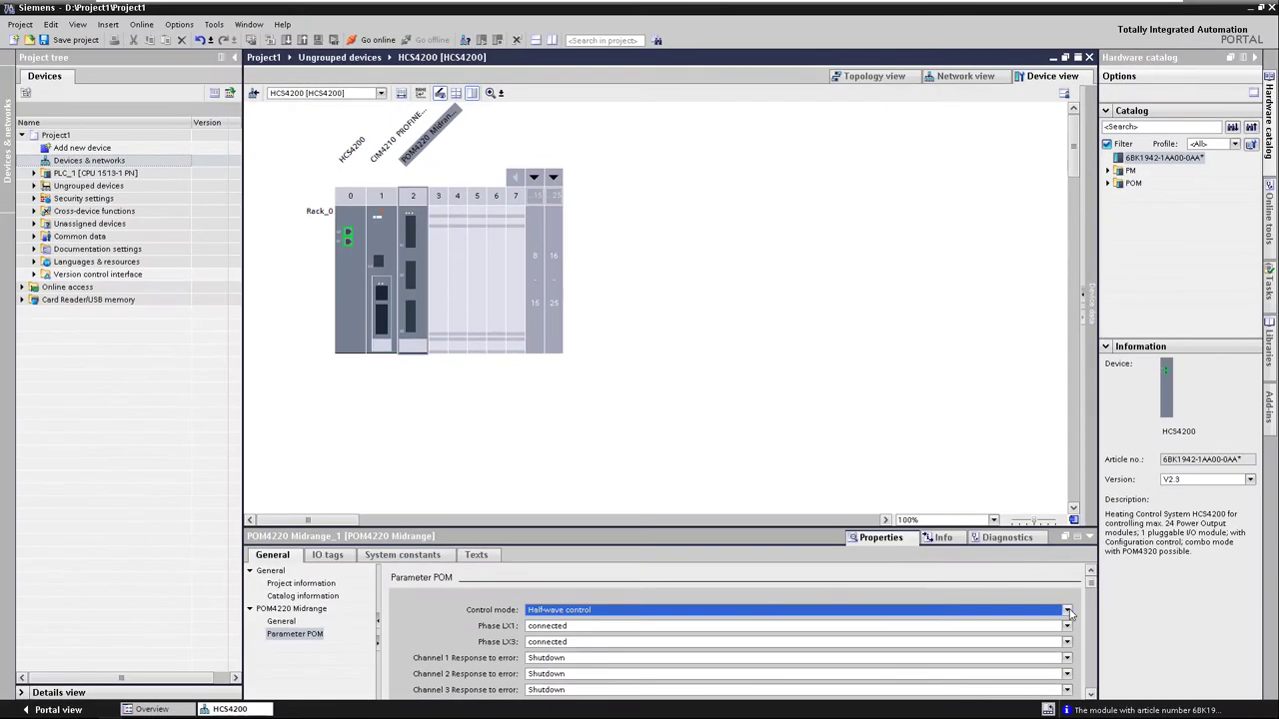
pyautogui.click(1067, 641)
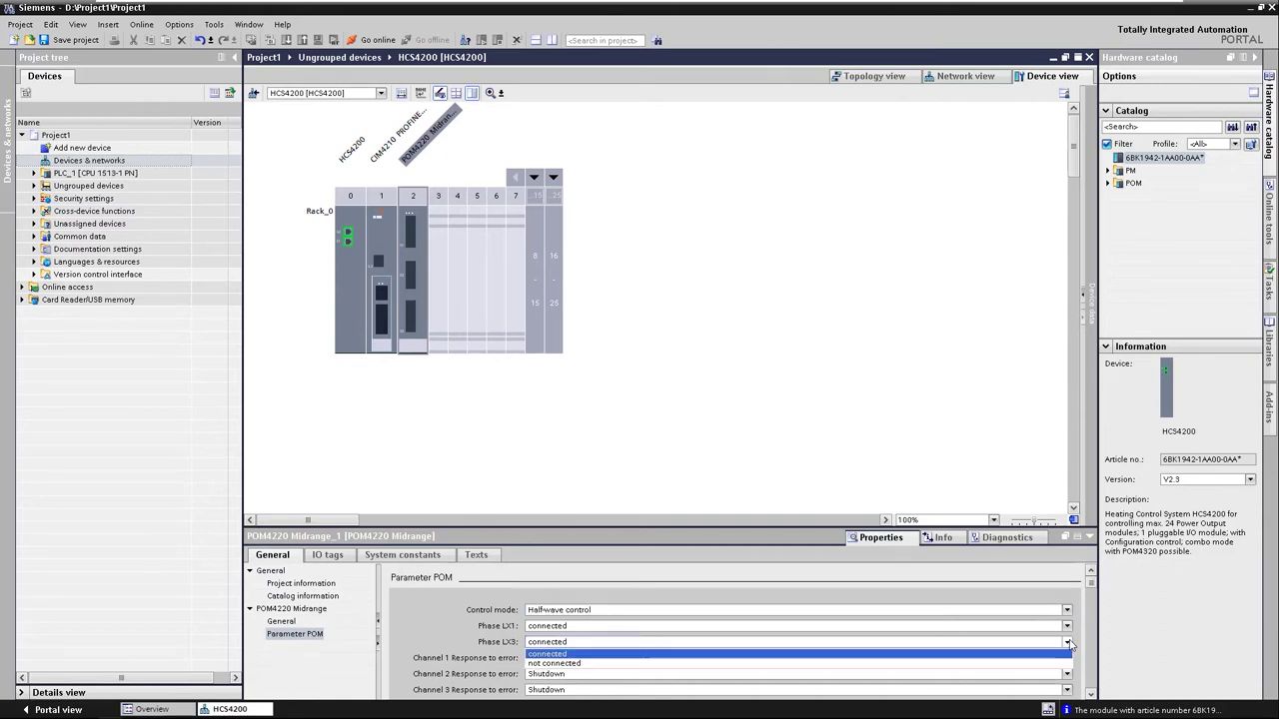
pyautogui.click(1038, 663)
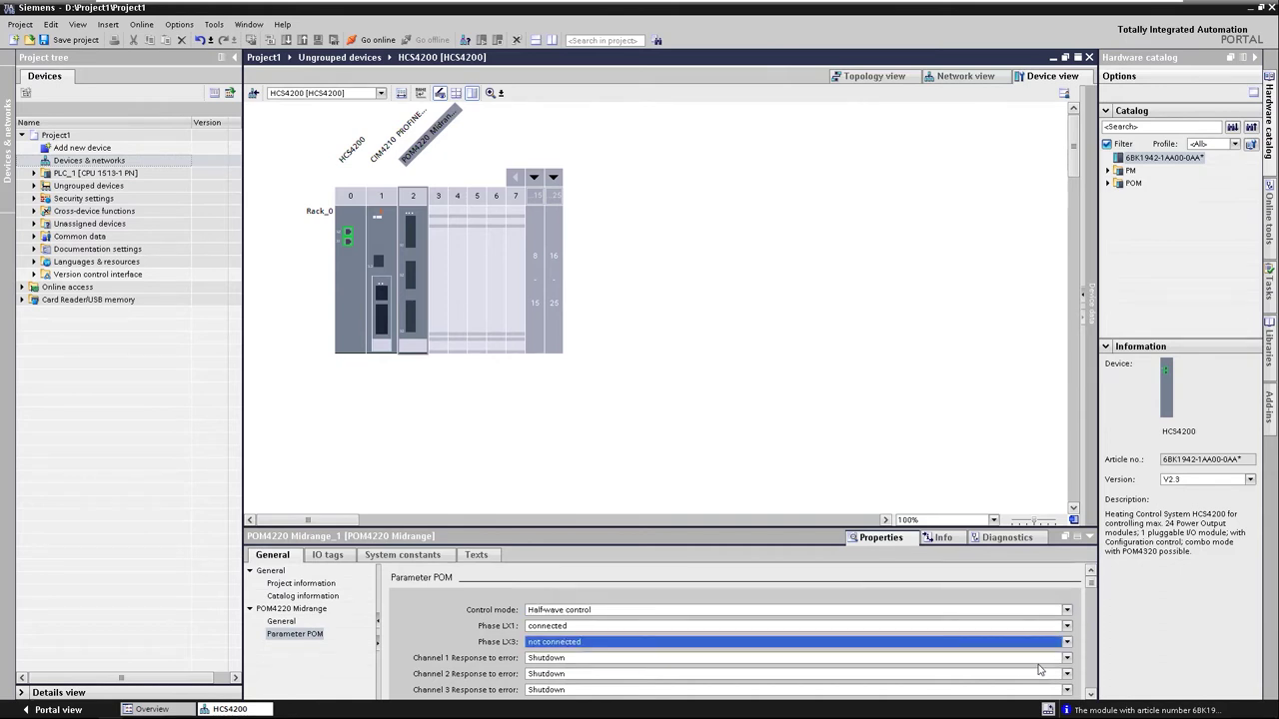
# Assign HCS4200 to PLC_1.PROFINET interface_1 in the network view
pyautogui.click(963, 79)
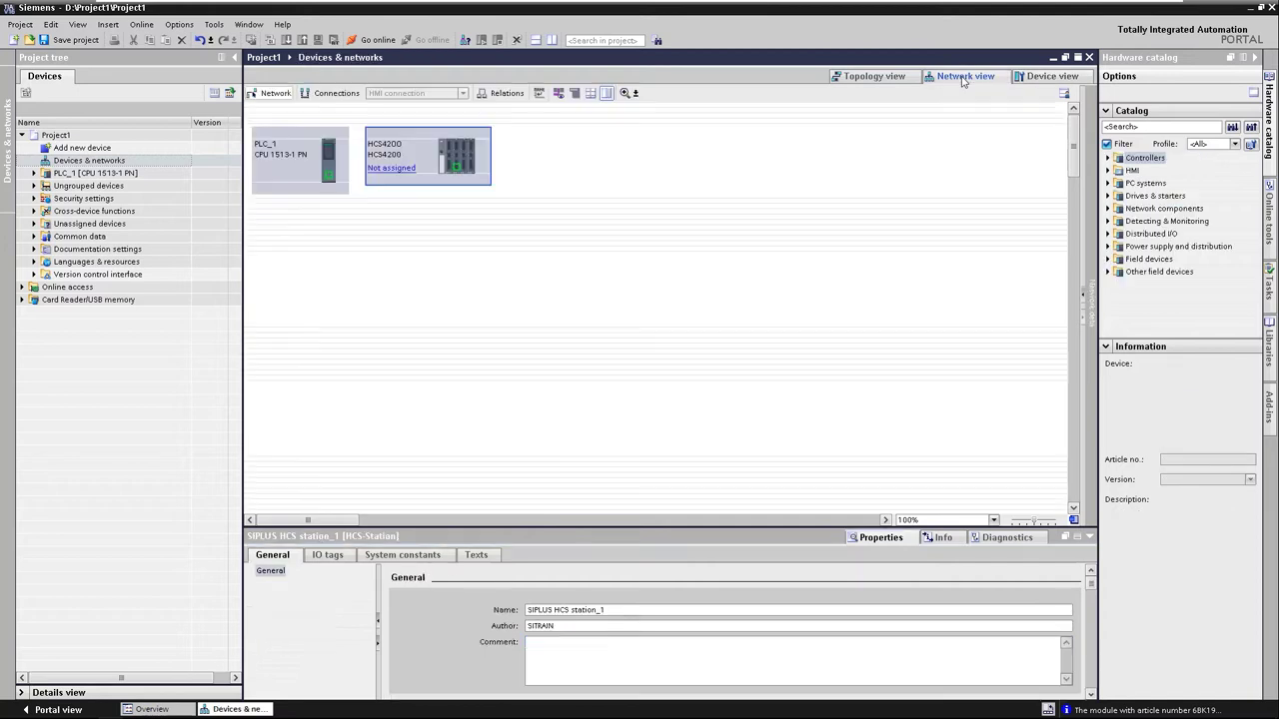
pyautogui.click(390, 166)
pyautogui.click(405, 183)
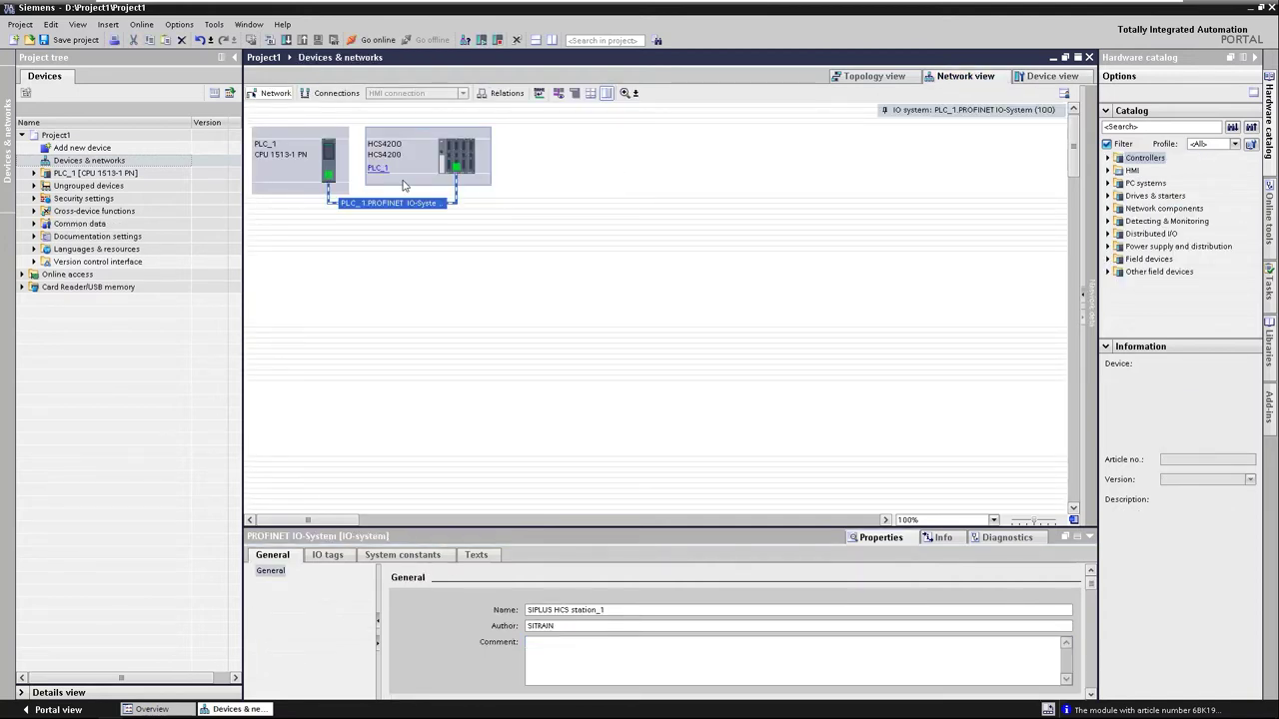
# Assign the PROFINET device name hcs4200 to the found HeaterControl device
pyautogui.rightClick(463, 145)
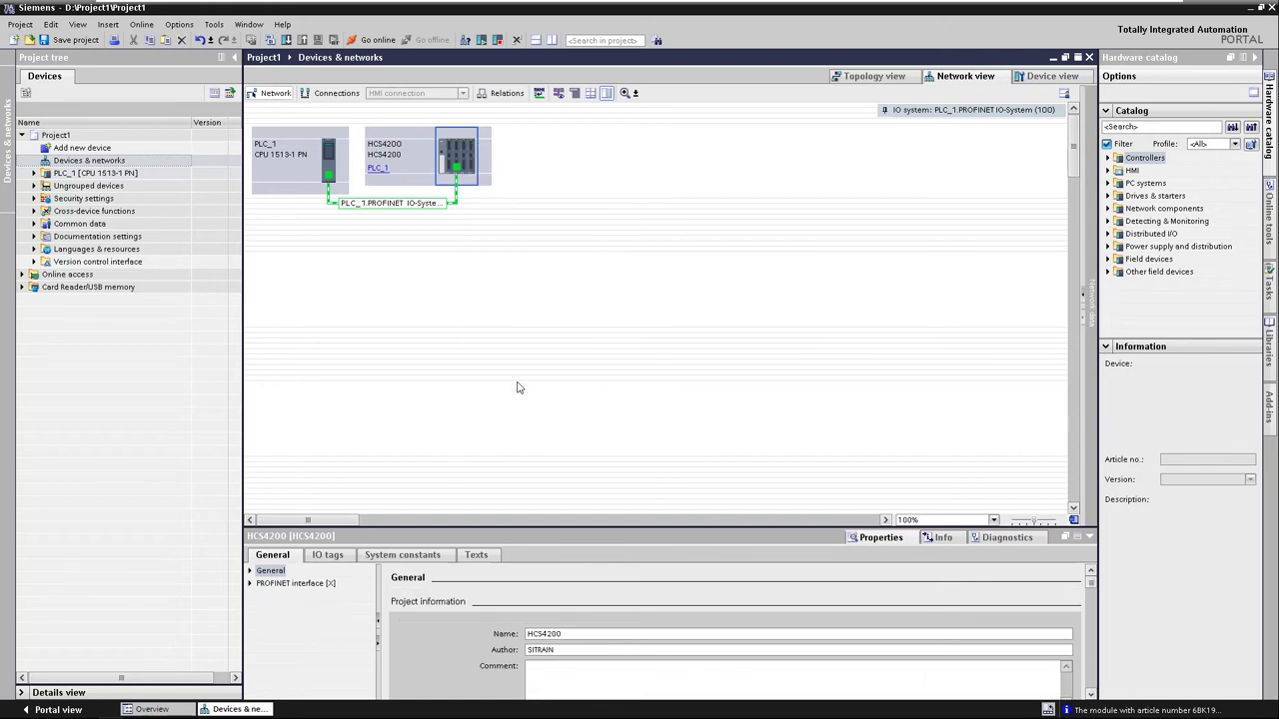
pyautogui.click(518, 381)
pyautogui.click(765, 447)
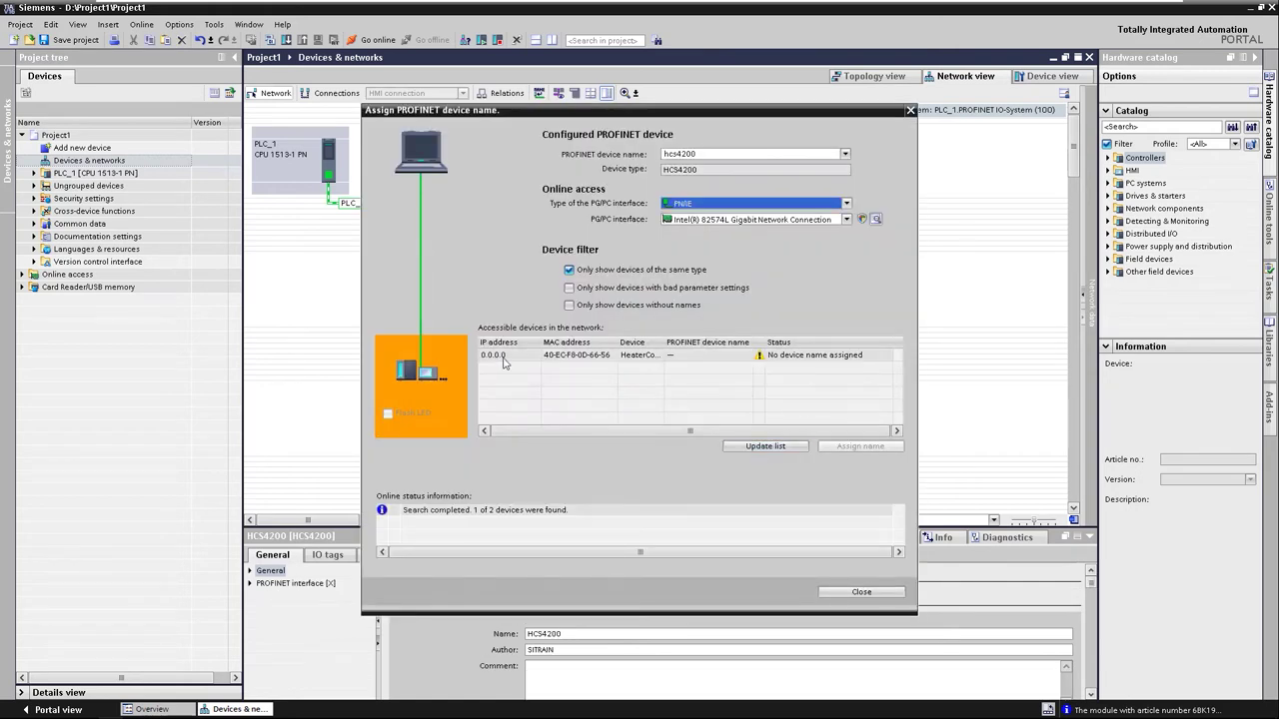
pyautogui.click(505, 357)
pyautogui.click(845, 449)
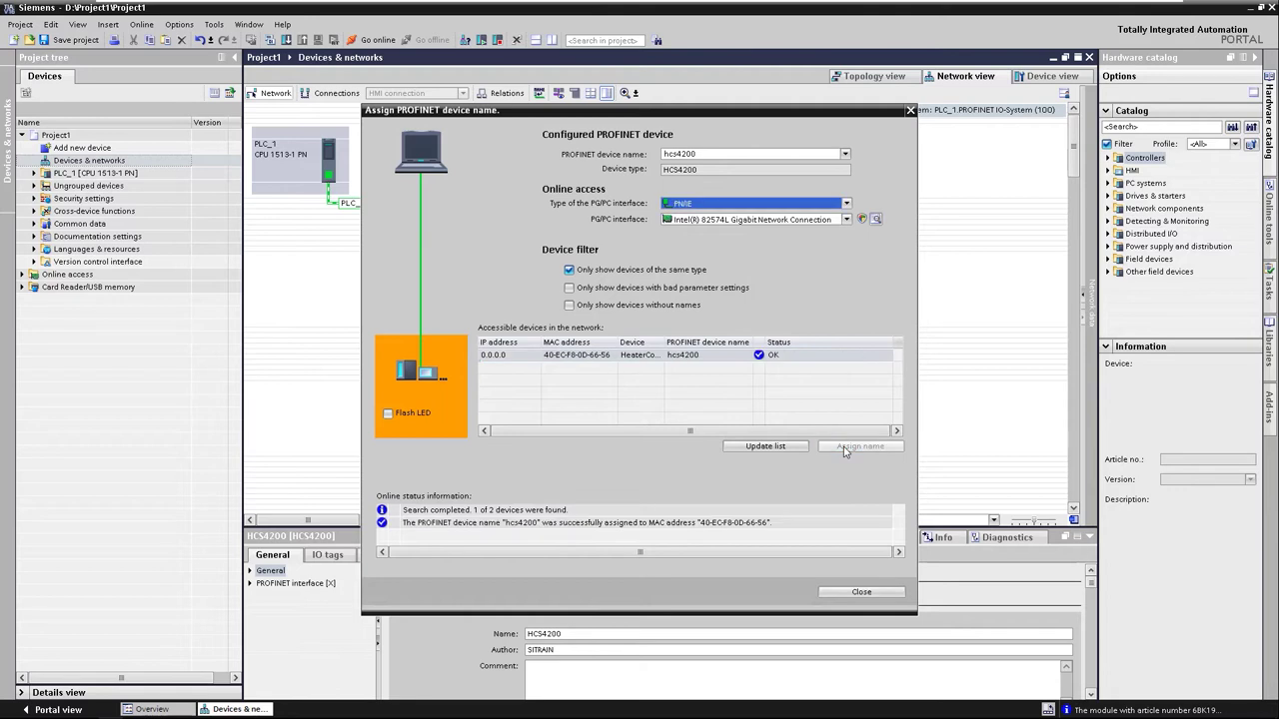
pyautogui.click(879, 593)
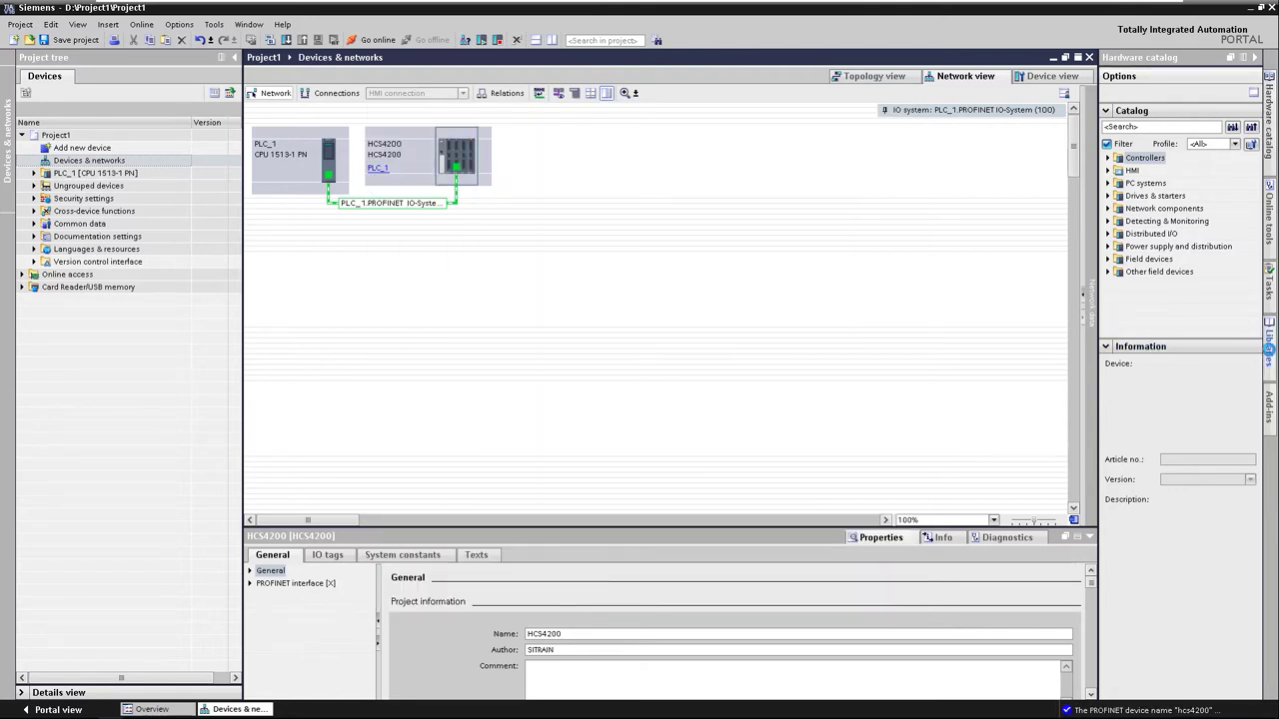
# Open the LHcs4x00.al16 global library in the Libraries panel
pyautogui.click(1270, 350)
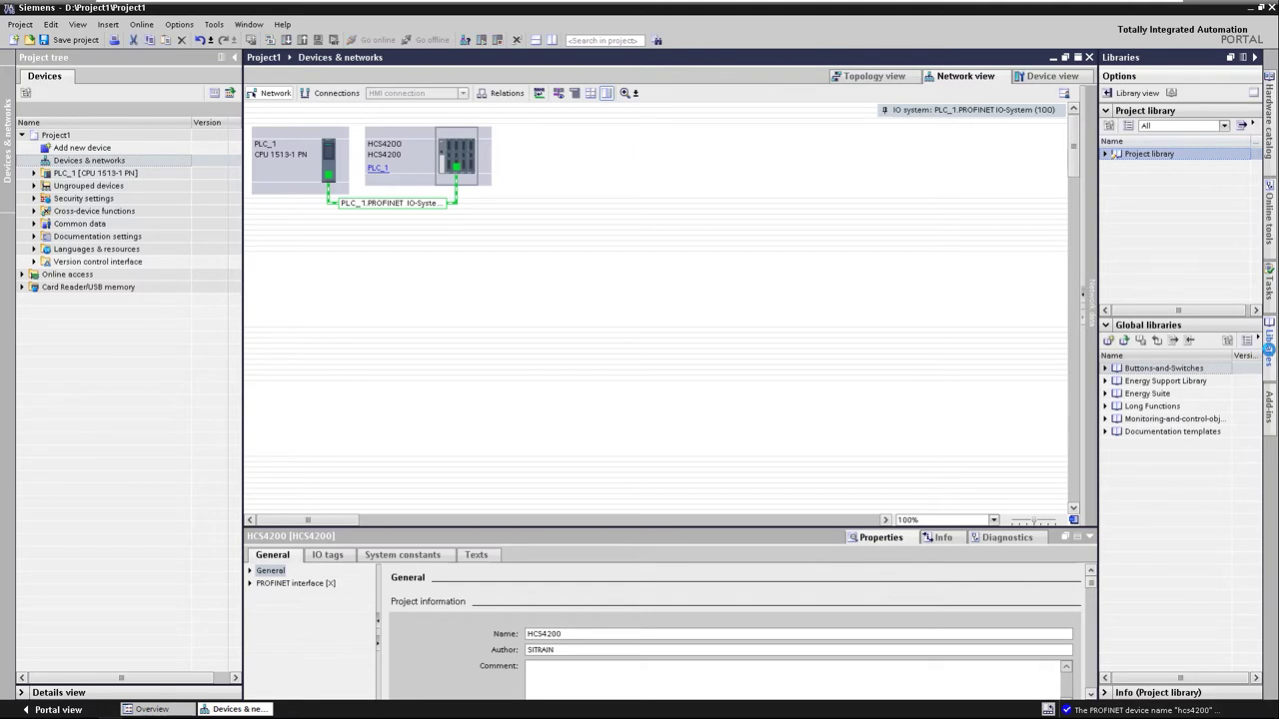
pyautogui.click(1122, 340)
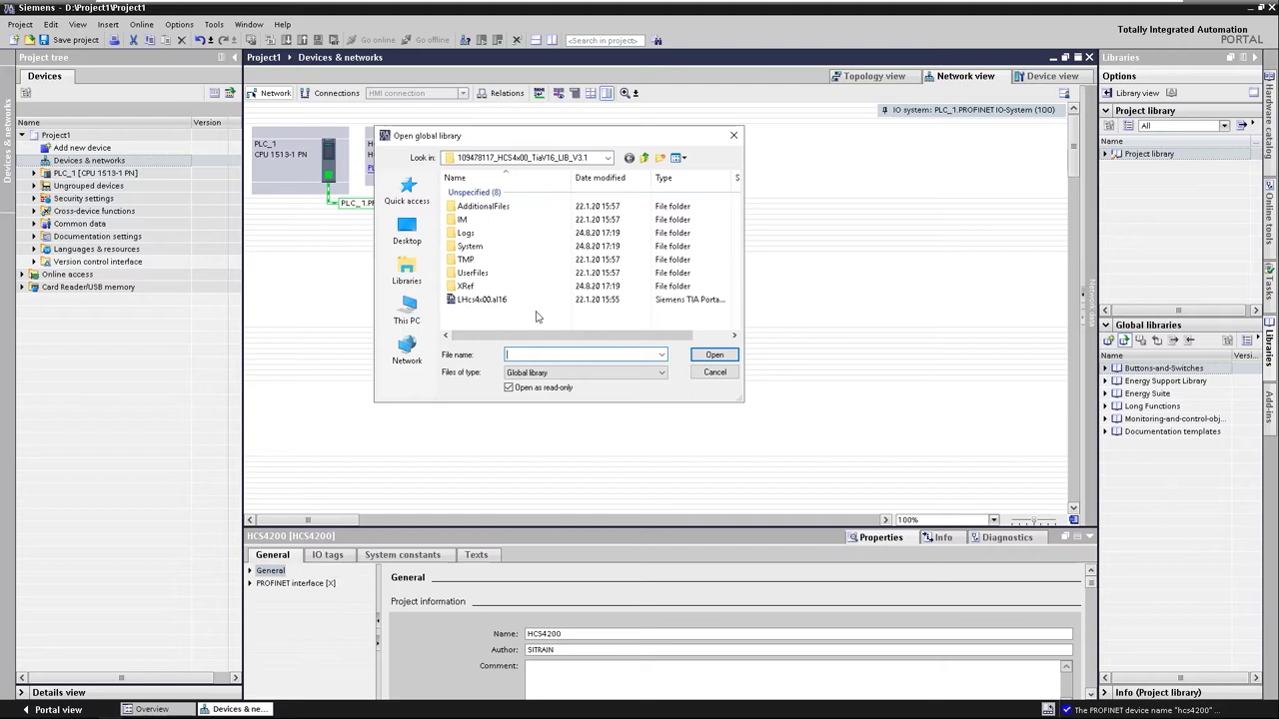
pyautogui.click(500, 301)
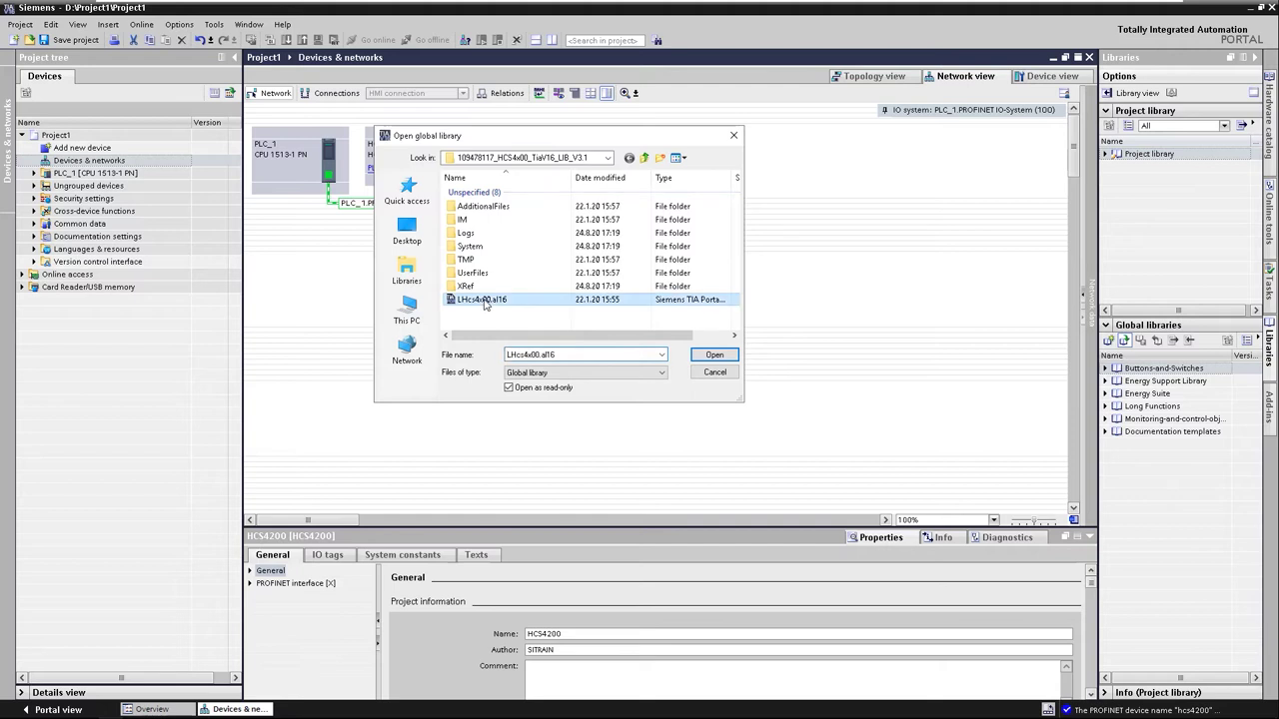
pyautogui.click(714, 362)
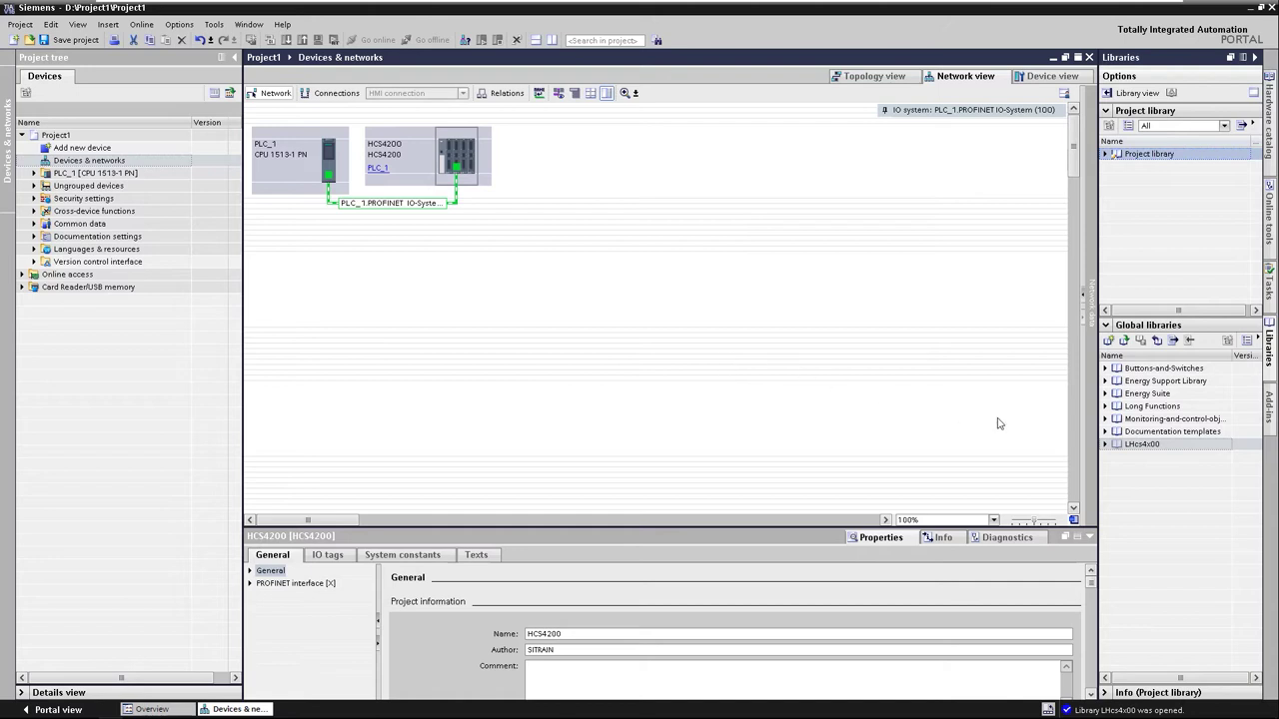
# Add the LHcs4x00 library block types to PLC_1's program blocks
pyautogui.click(1105, 445)
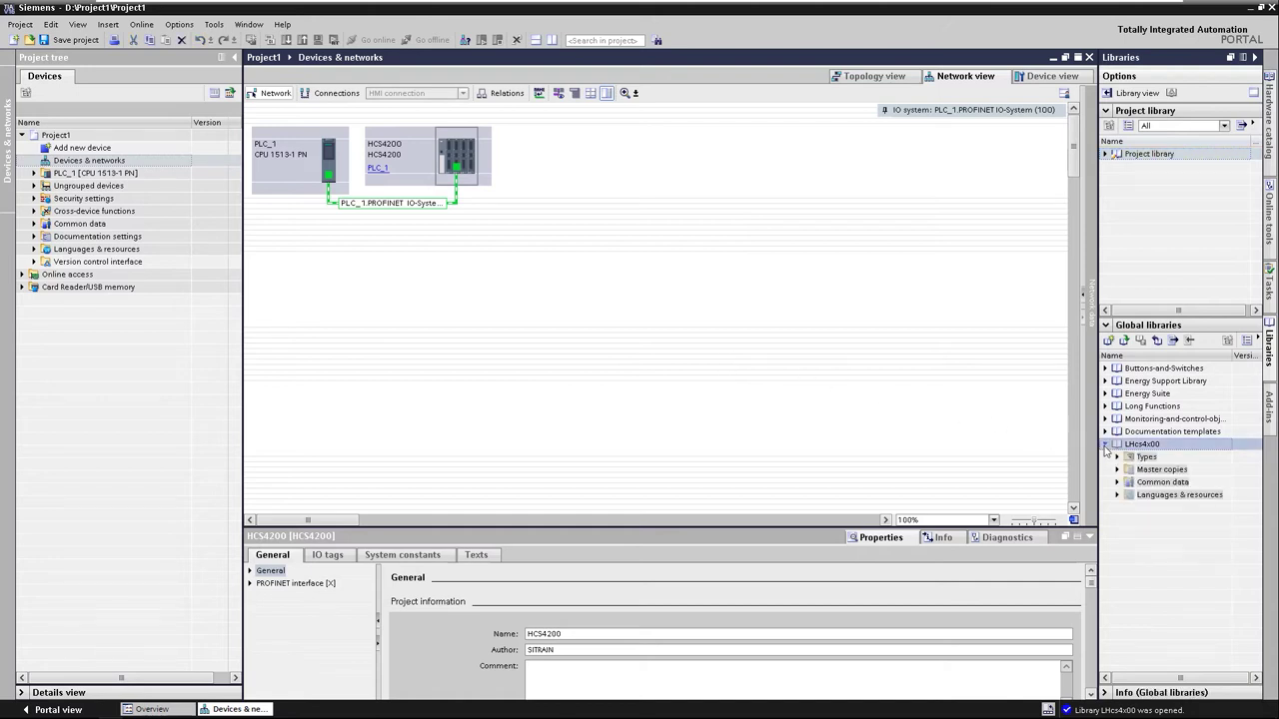
pyautogui.click(1117, 457)
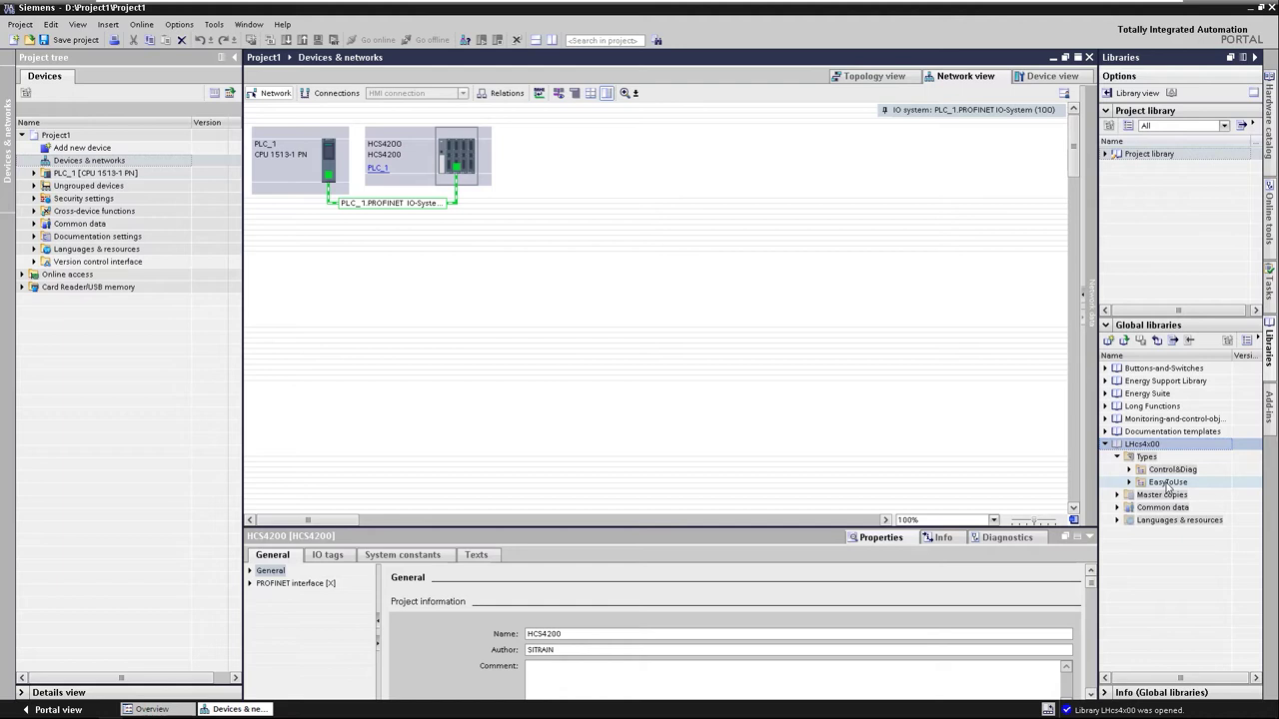
pyautogui.moveTo(1167, 483); pyautogui.dragTo(92, 226)
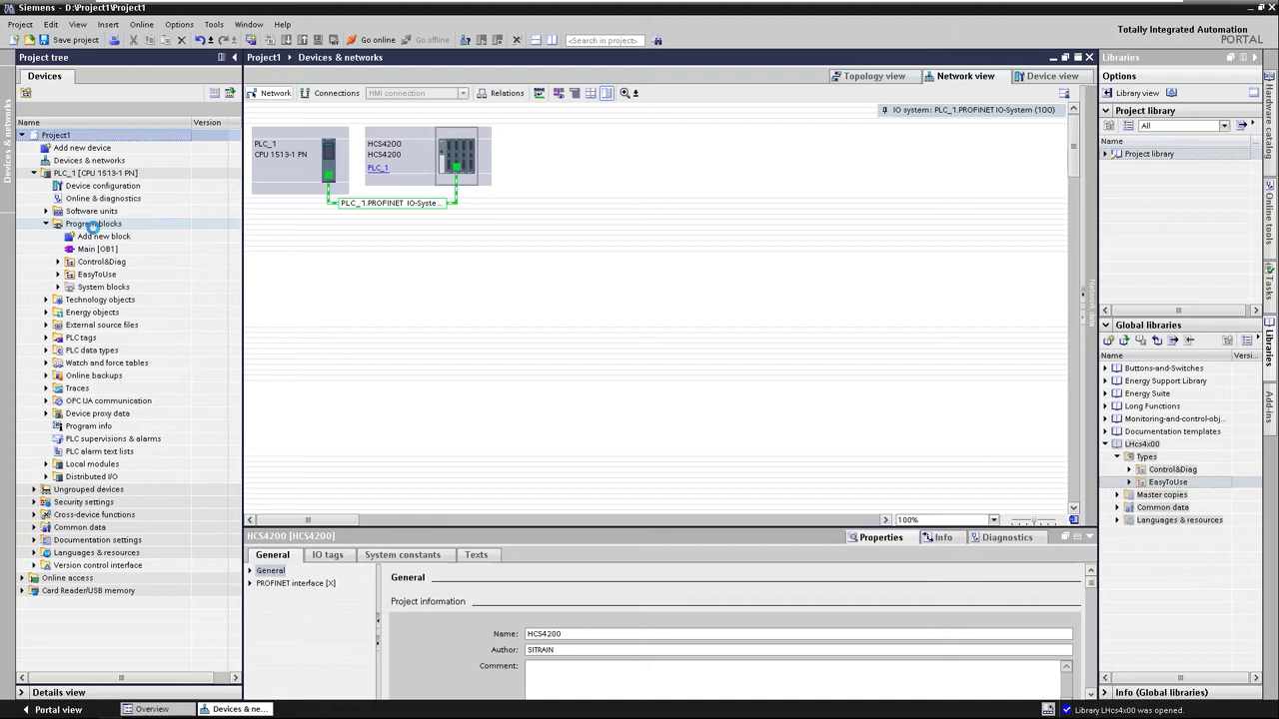
# Copy the Common and EasyToUse master copies into PLC_1 and reveal LHcs4x00_TagTable under Common
pyautogui.click(1117, 495)
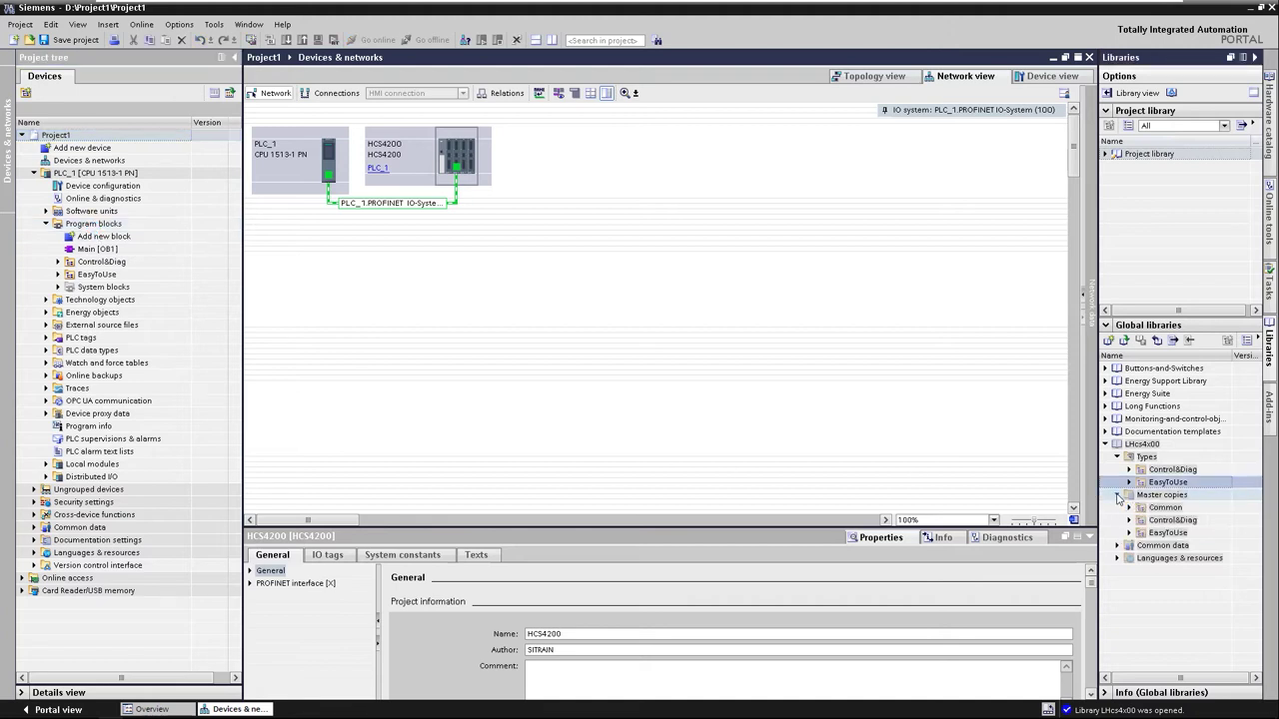
pyautogui.moveTo(1165, 508); pyautogui.dragTo(120, 228)
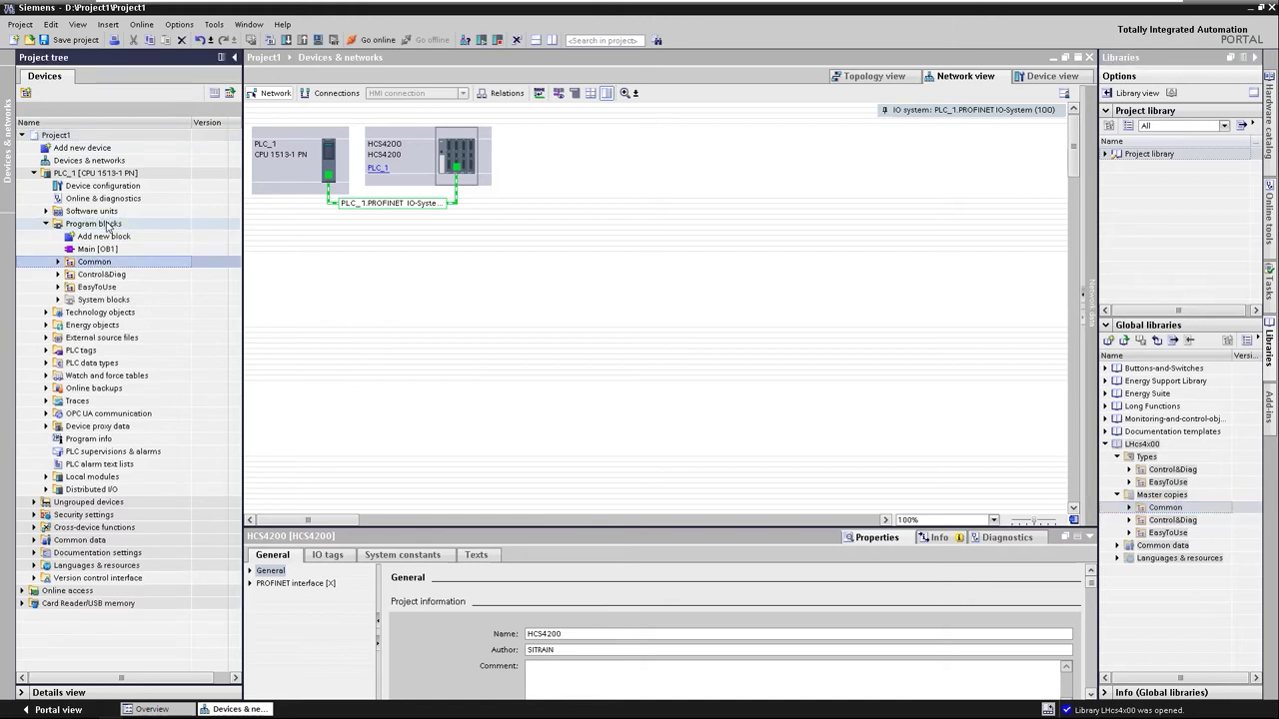
pyautogui.moveTo(1165, 507); pyautogui.dragTo(82, 354)
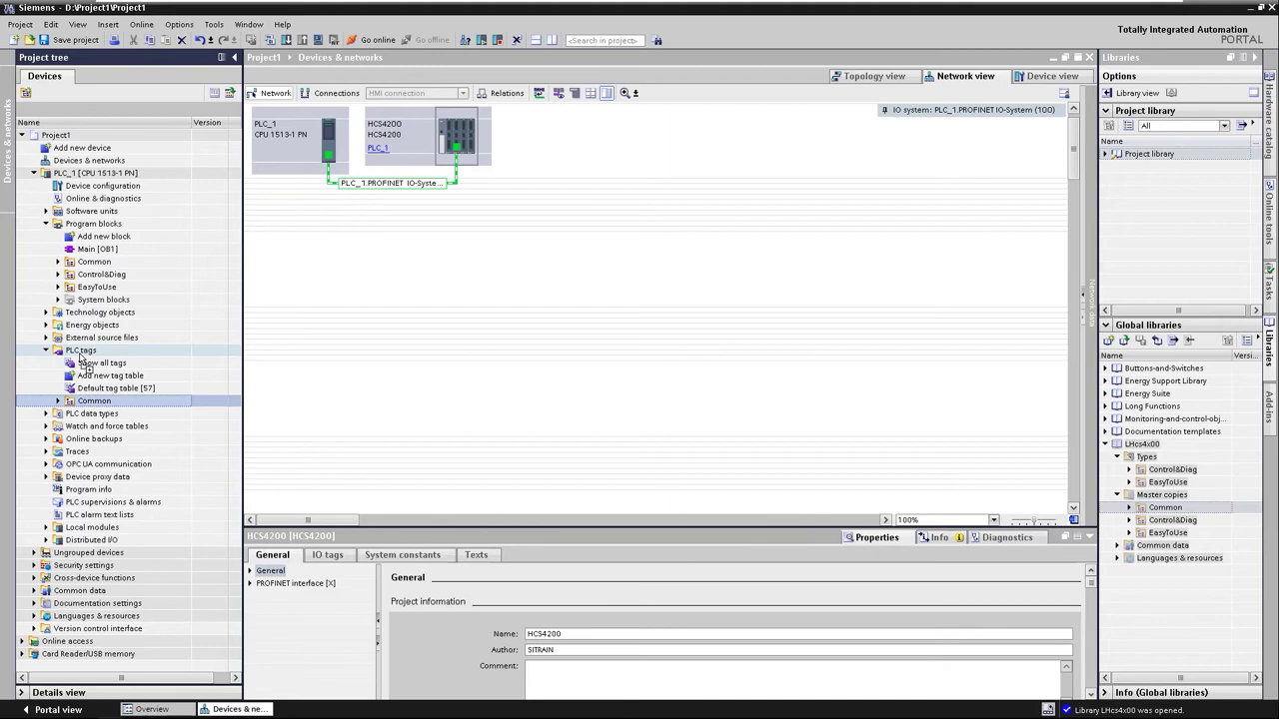
pyautogui.moveTo(1168, 532); pyautogui.dragTo(95, 224)
pyautogui.moveTo(1167, 532); pyautogui.dragTo(127, 430)
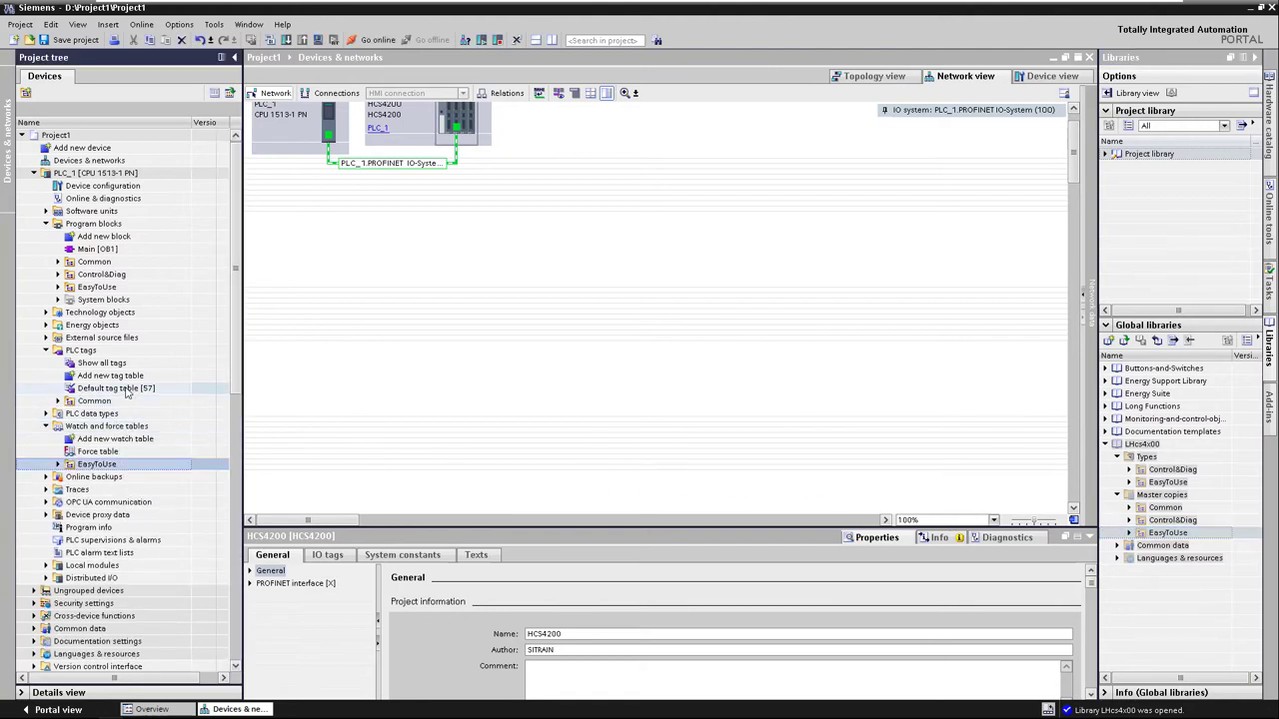
pyautogui.click(58, 400)
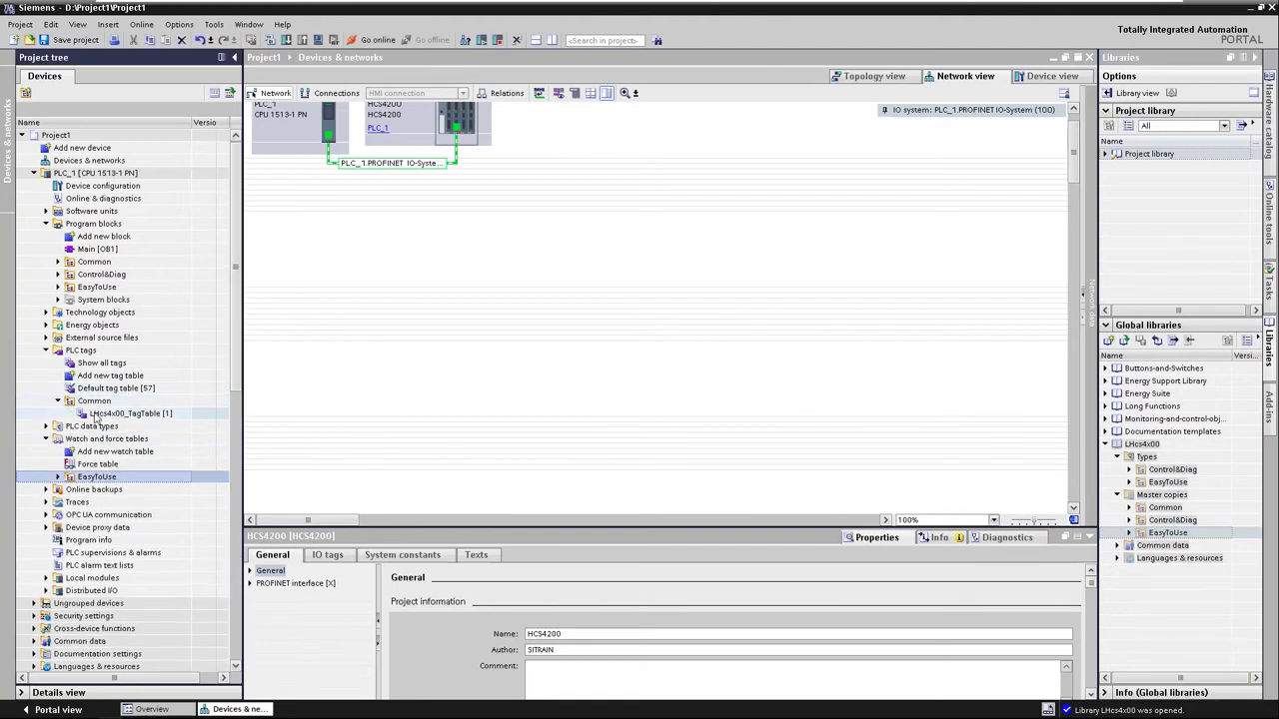
# Open LHcs4x00_TagTable's user constants and verify HCS_MAX is a USInt with value 1
pyautogui.doubleClick(133, 415)
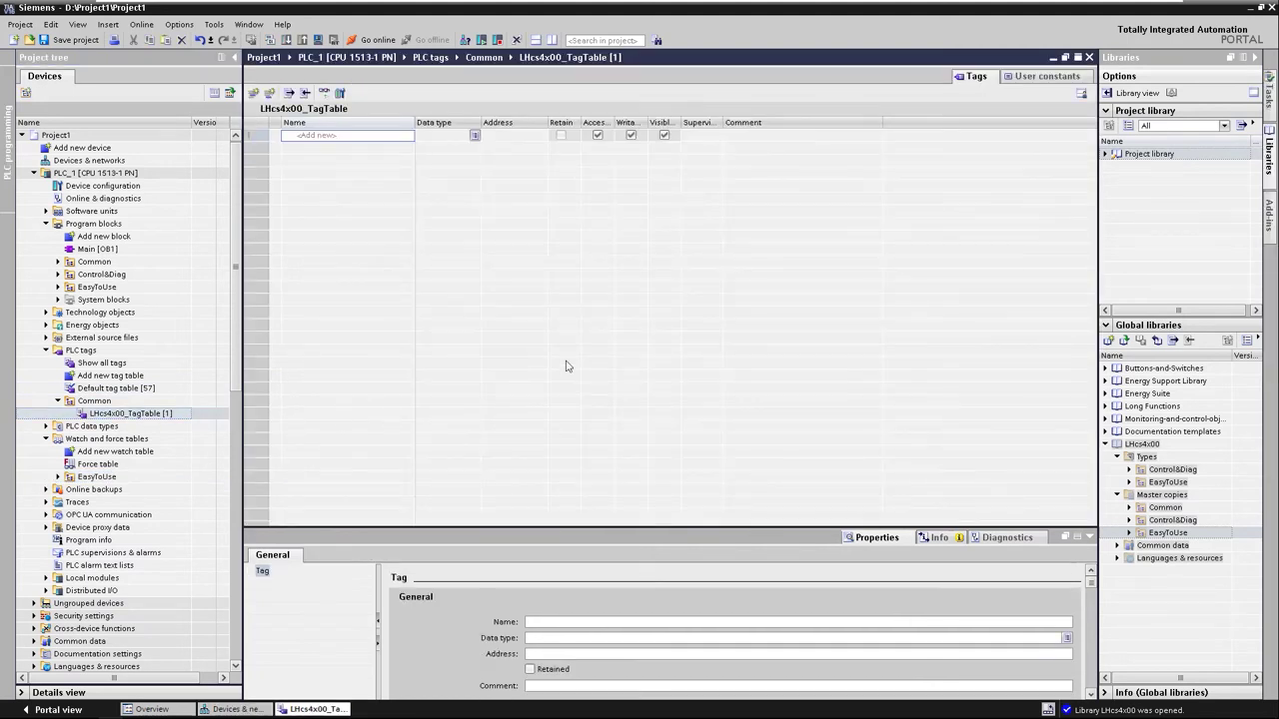
pyautogui.click(1029, 80)
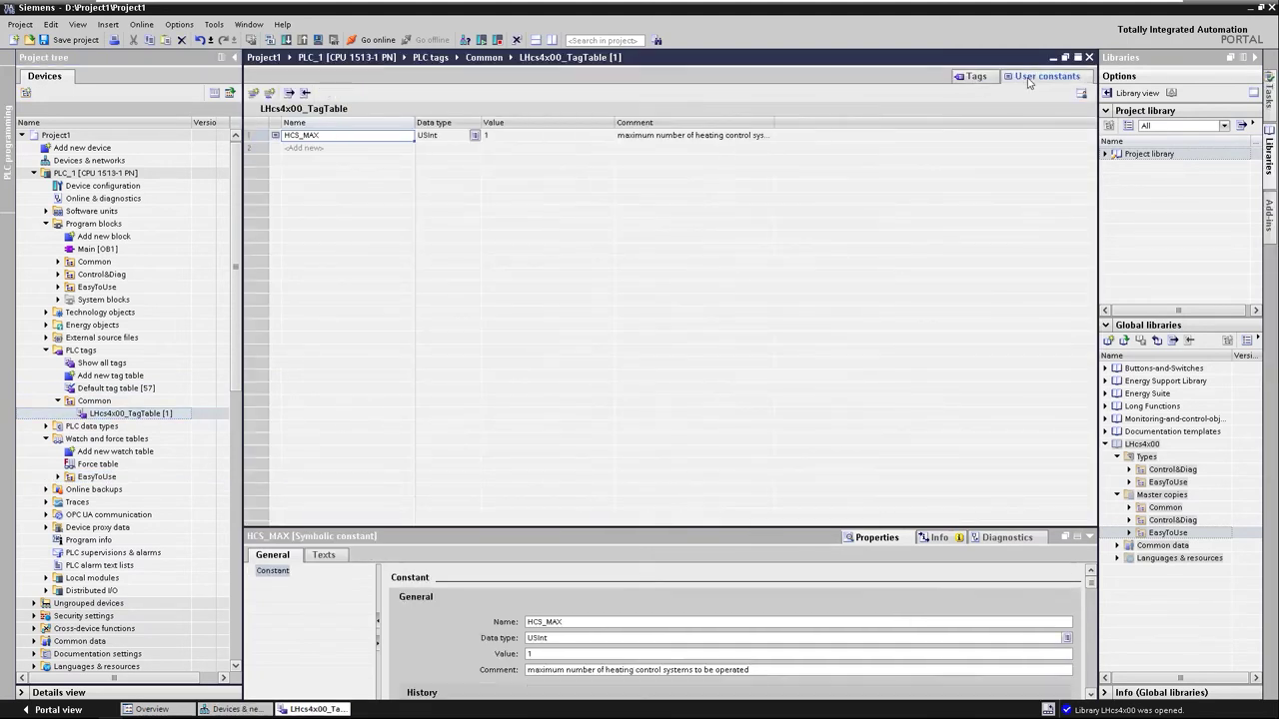
pyautogui.click(487, 135)
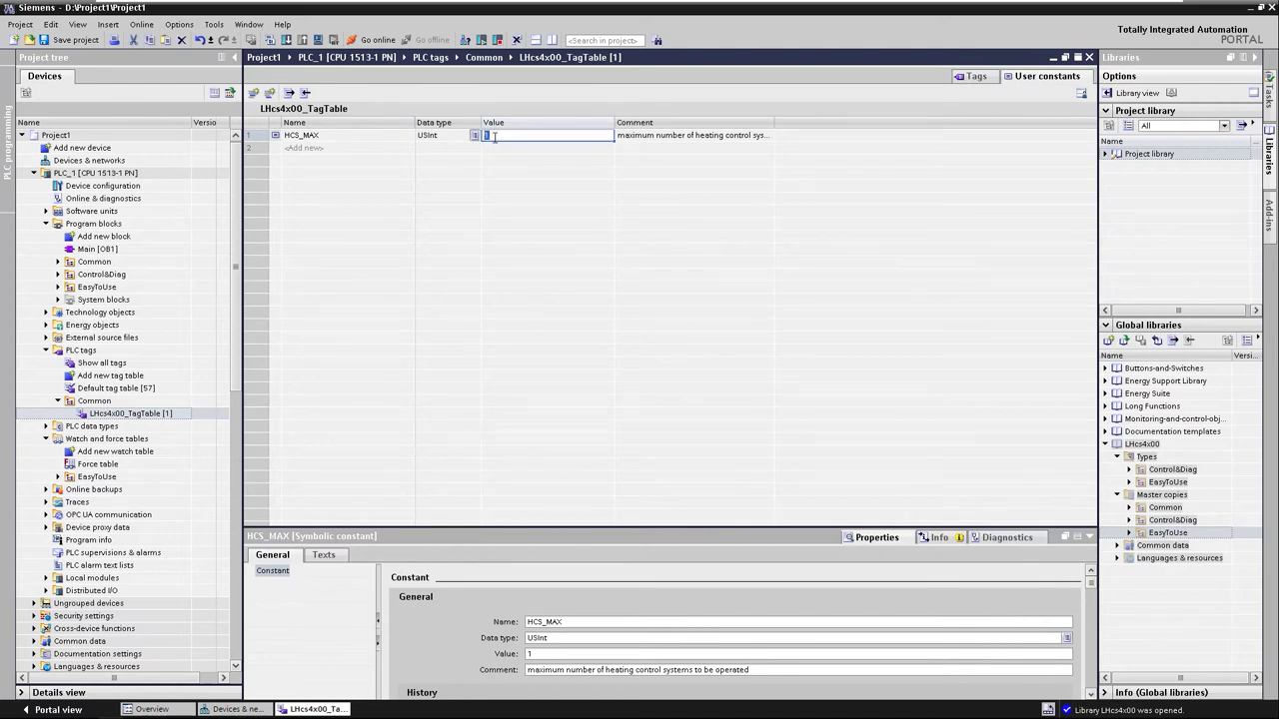
pyautogui.click(96, 250)
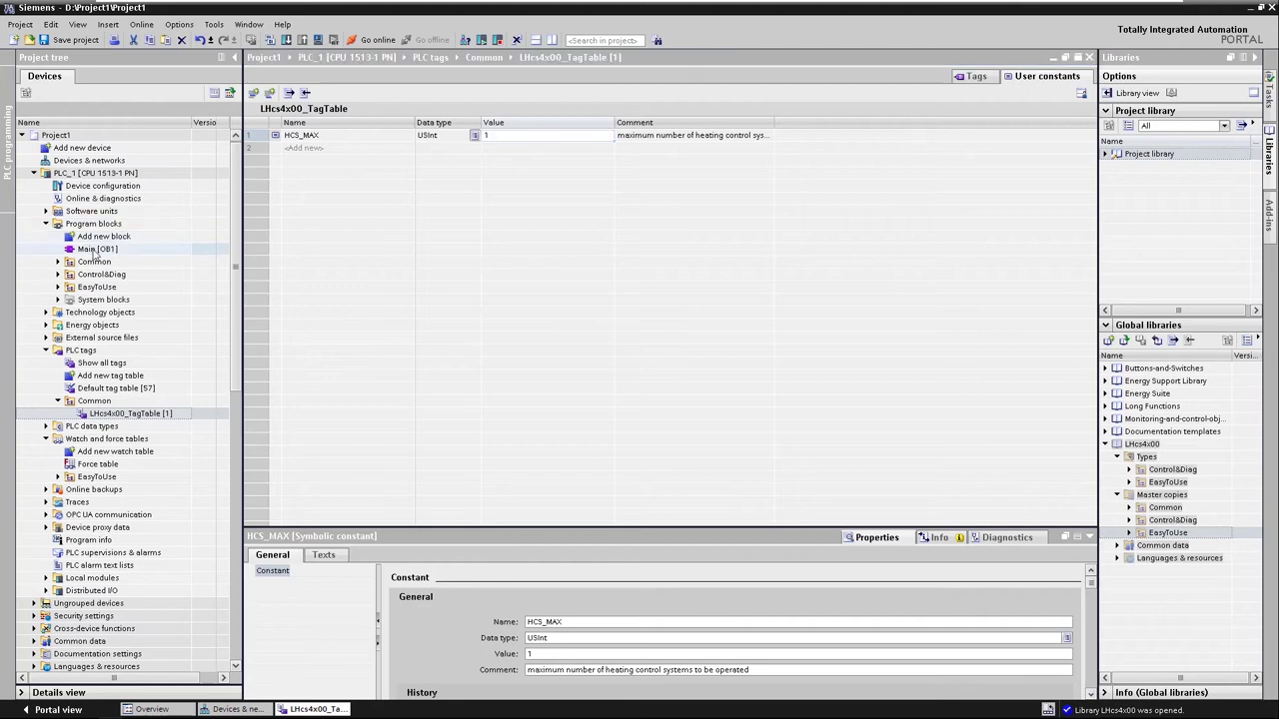
# Call LHcs4x00_Command in Main OB1 Network 1 with instance DB LHcs4x00_InstCommand
pyautogui.doubleClick(96, 250)
pyautogui.click(58, 287)
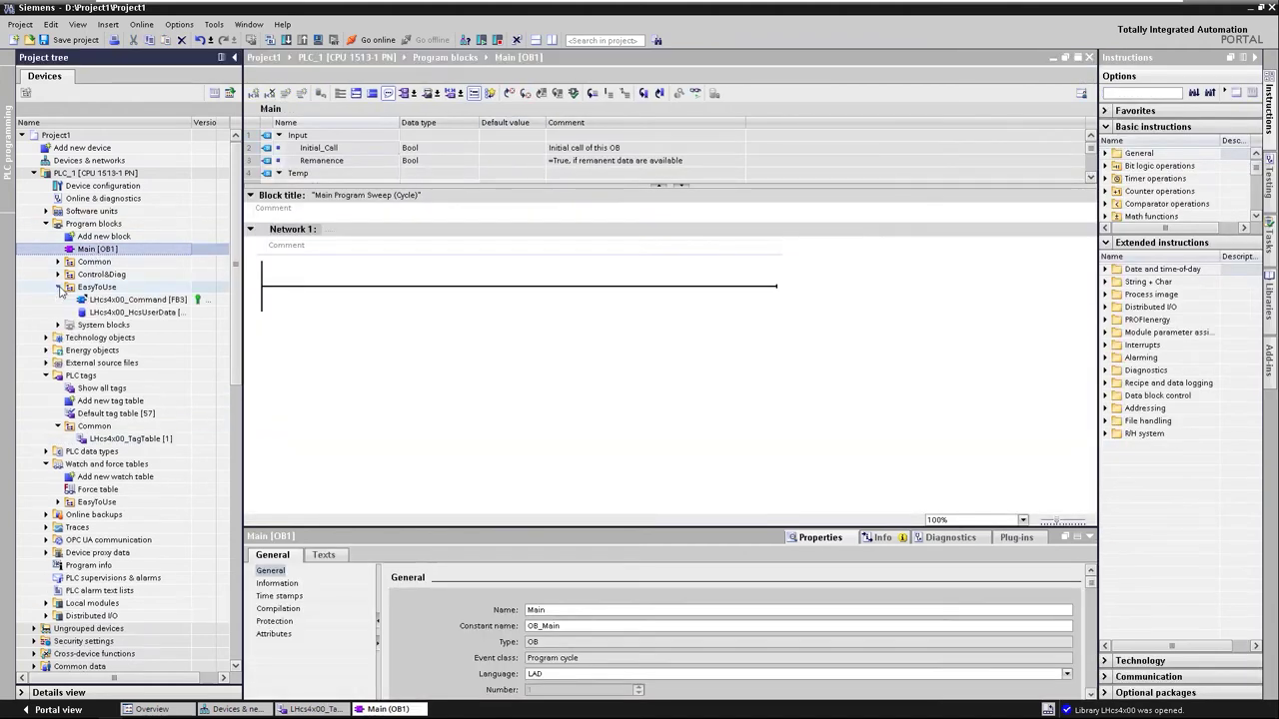
pyautogui.moveTo(124, 300); pyautogui.dragTo(436, 291)
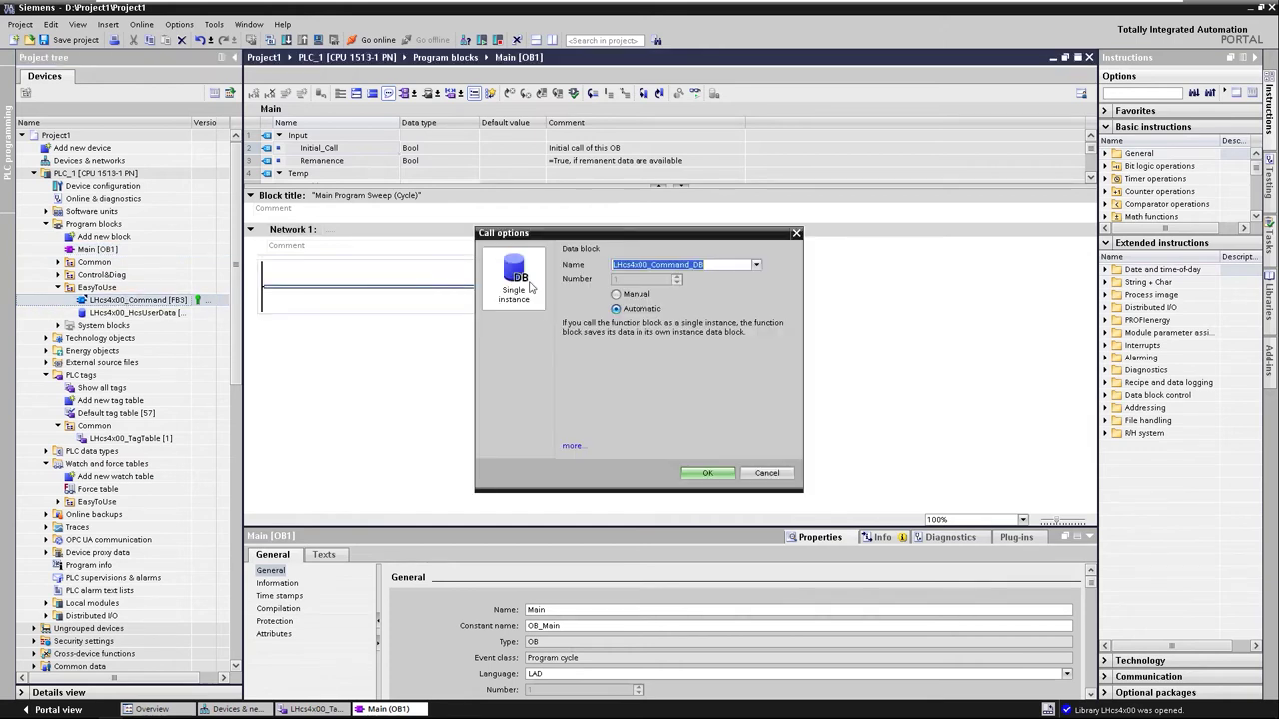
pyautogui.write('LHcs4x00_InstCommand')
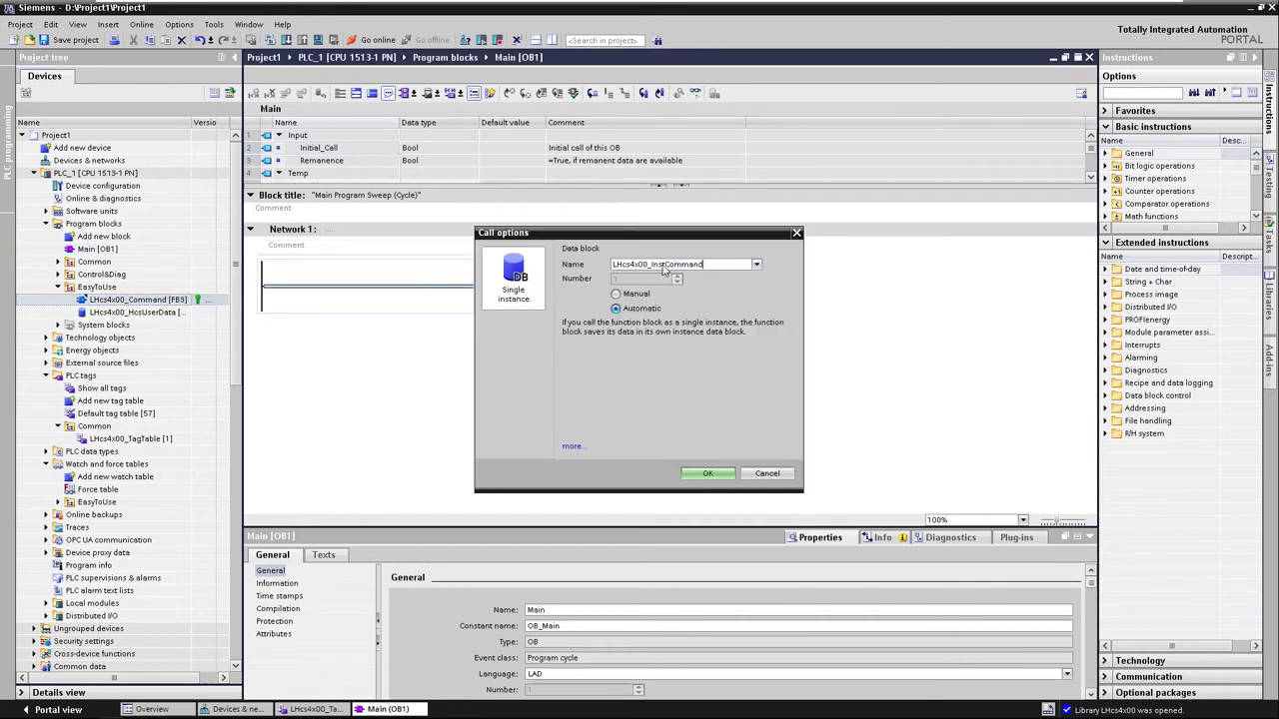
pyautogui.click(716, 473)
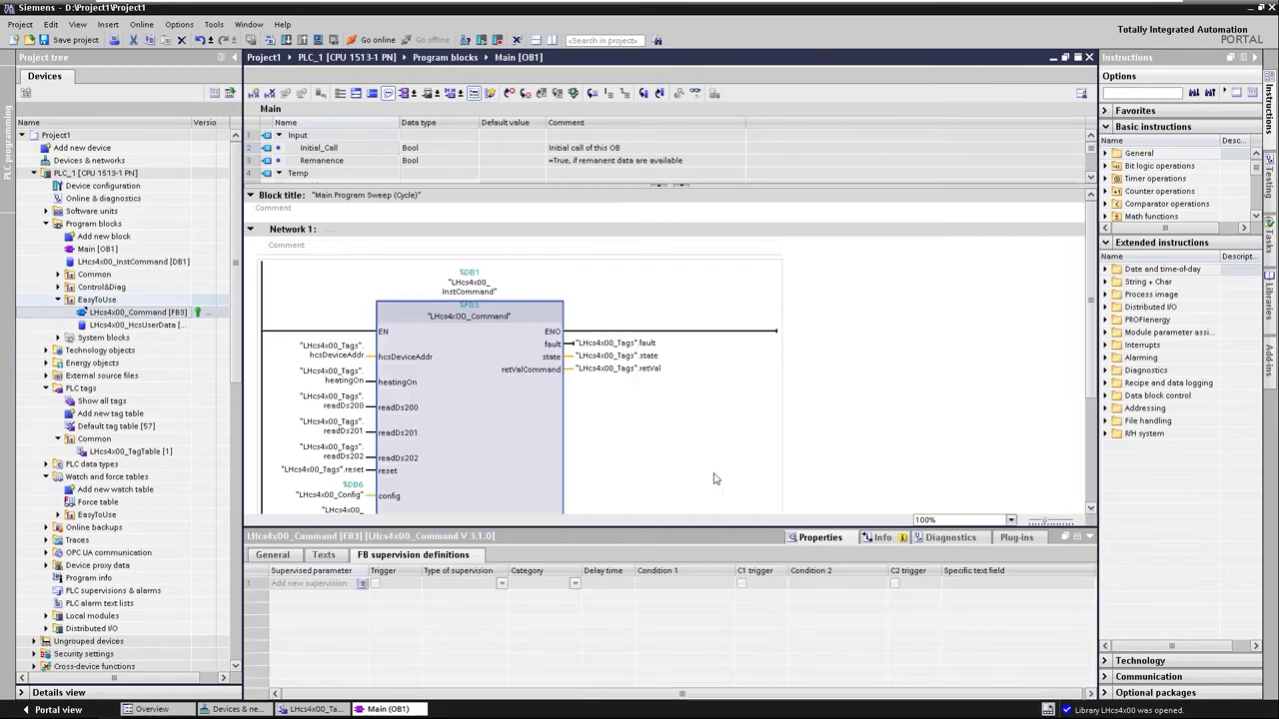
# Wire #Initial_Call to the LHcs4x00_Command block's firstRun input
pyautogui.click(1090, 538)
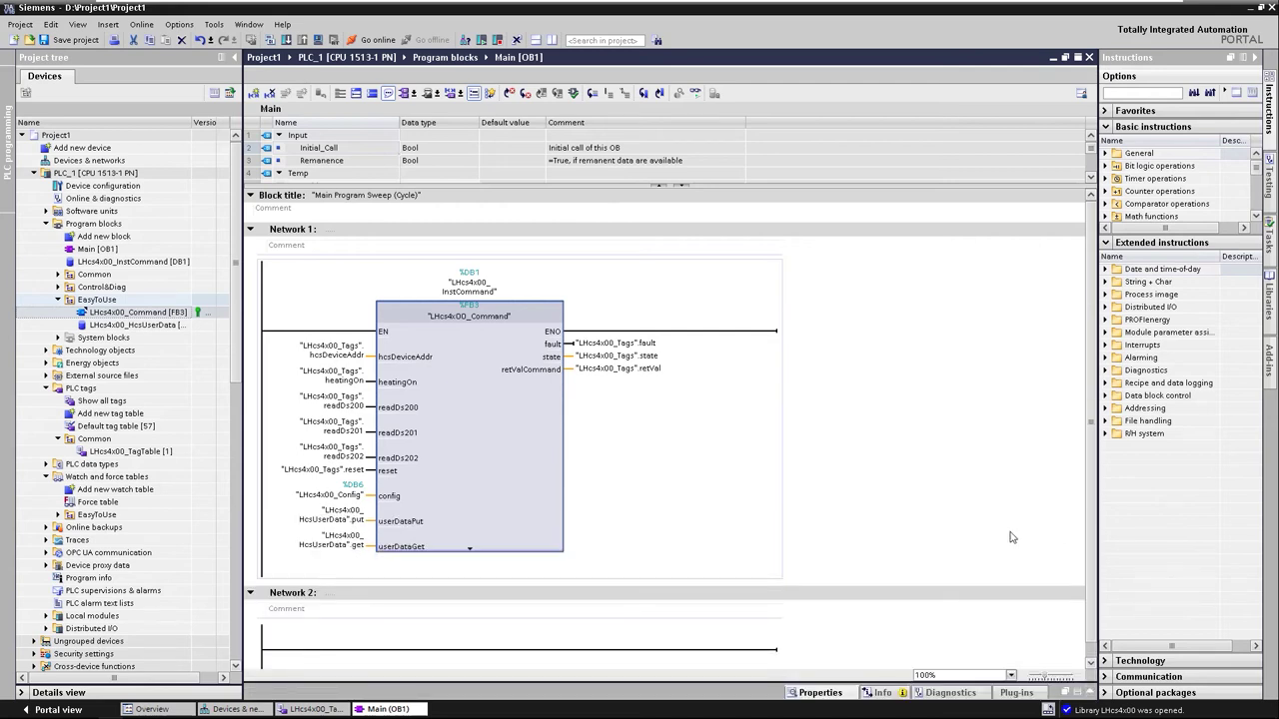
pyautogui.click(470, 548)
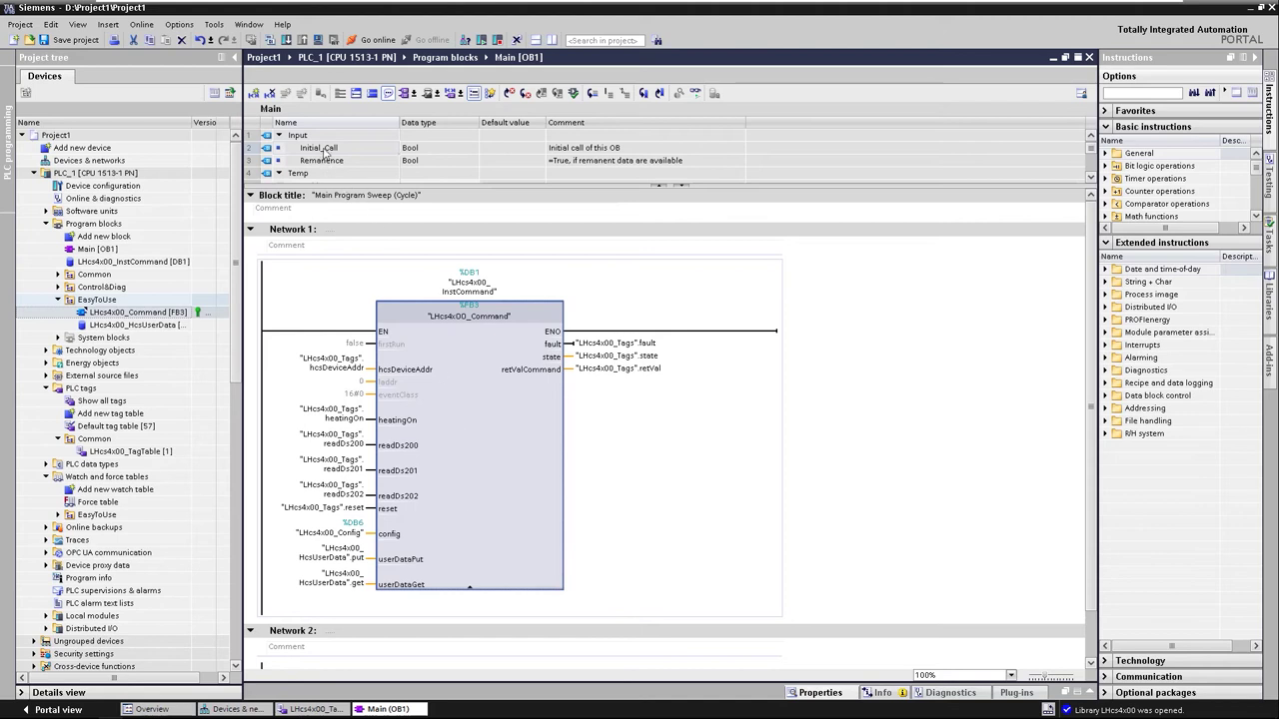
pyautogui.moveTo(323, 150); pyautogui.dragTo(354, 347)
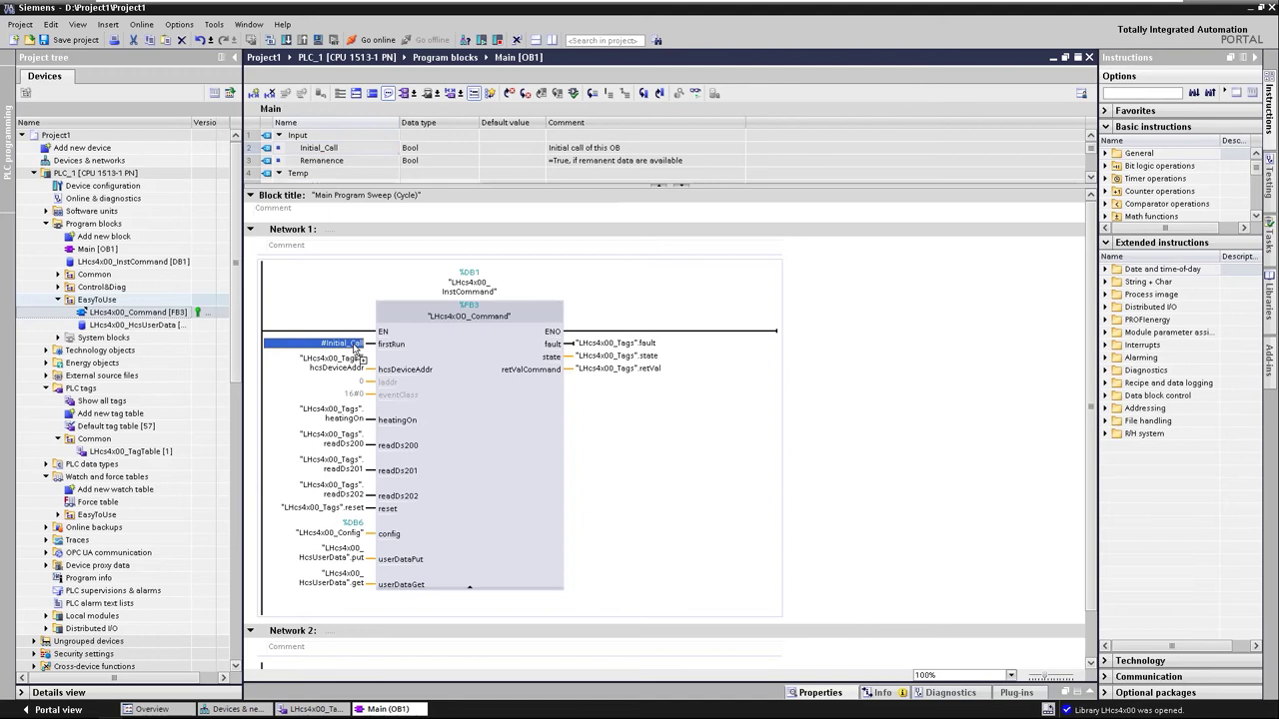
pyautogui.doubleClick(104, 235)
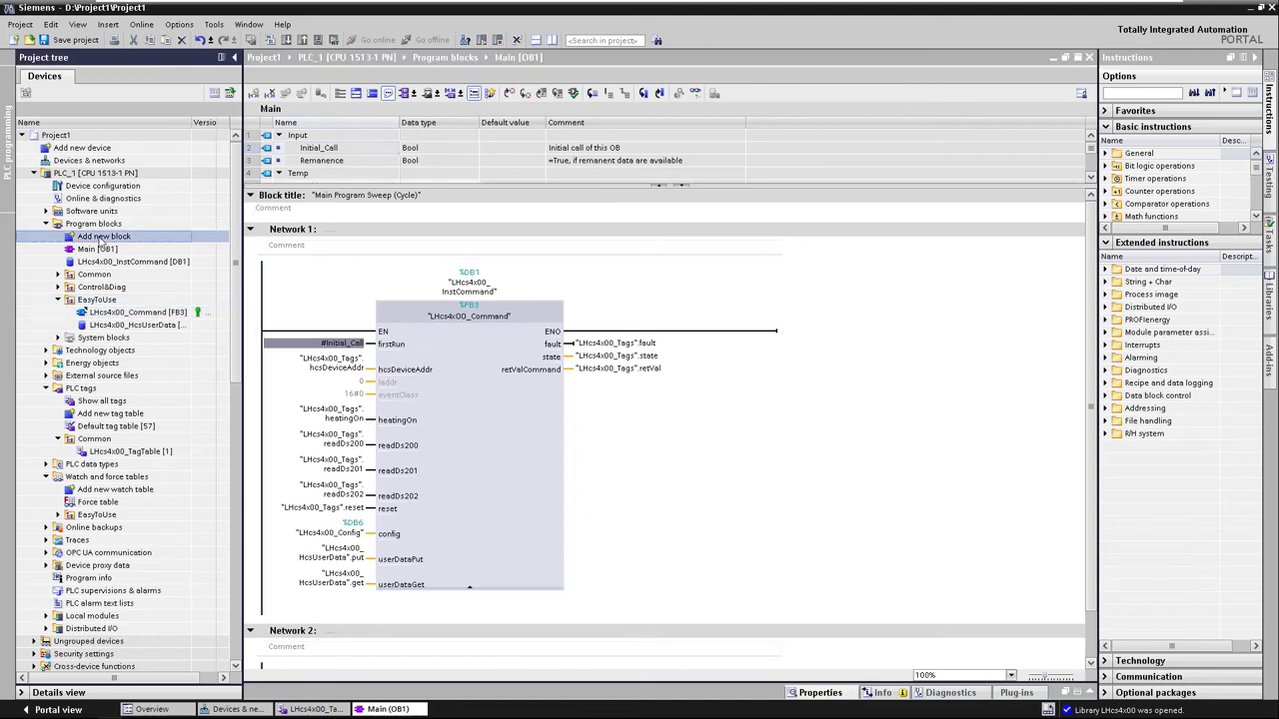
# Create OB82 Diagnostic error interrupt calling LHcs4x00_Command with LHcs4x00_InstCommand, LADDR wired to laddr
pyautogui.click(585, 306)
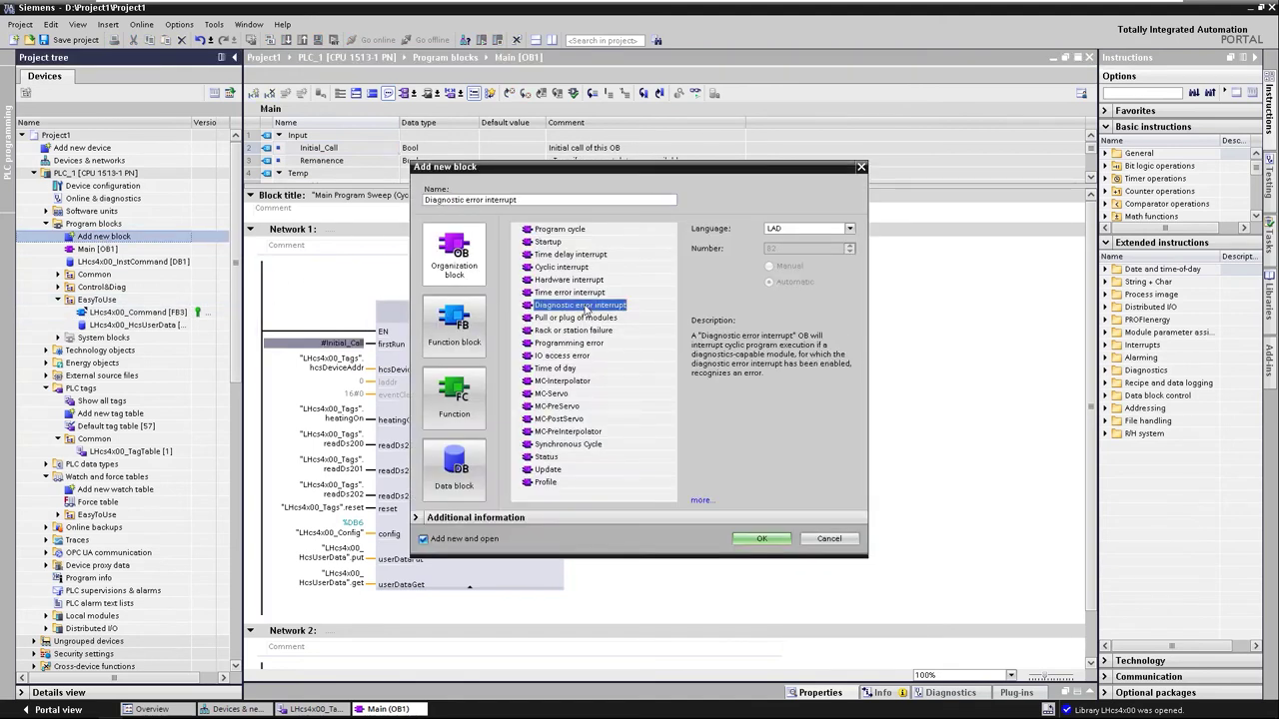
pyautogui.doubleClick(585, 307)
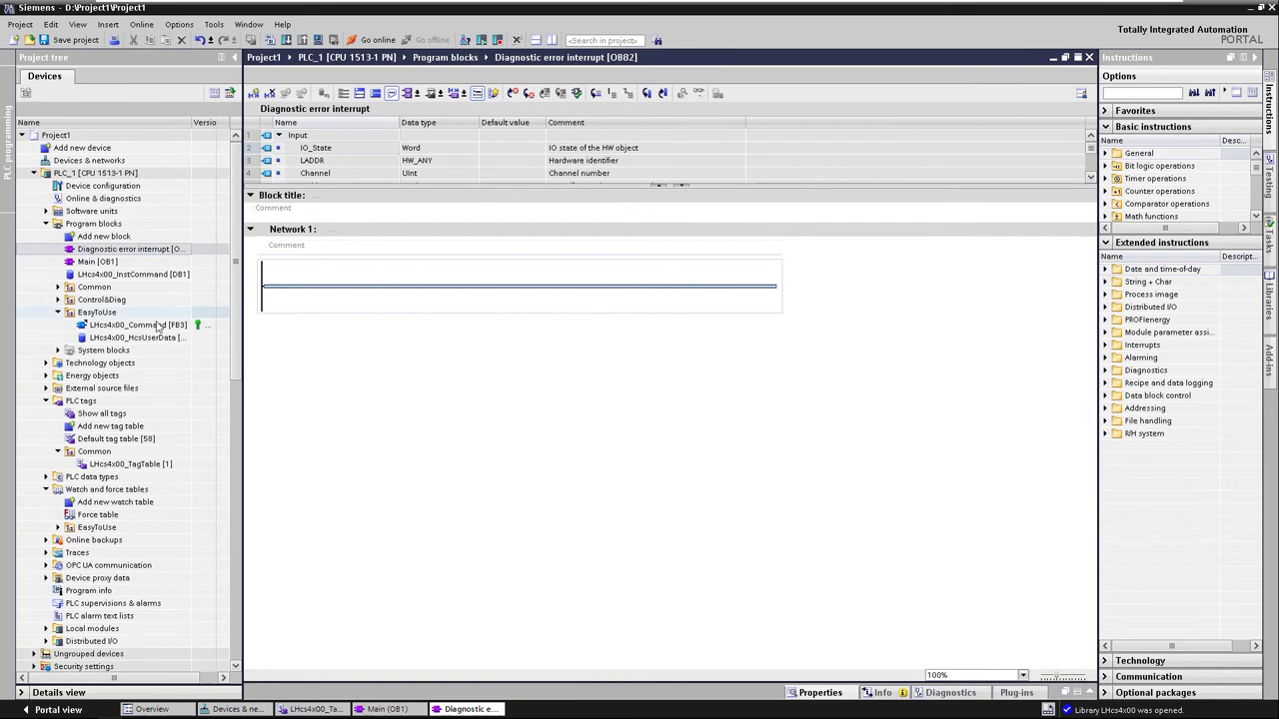
pyautogui.moveTo(140, 325); pyautogui.dragTo(506, 299)
pyautogui.click(757, 263)
pyautogui.click(702, 280)
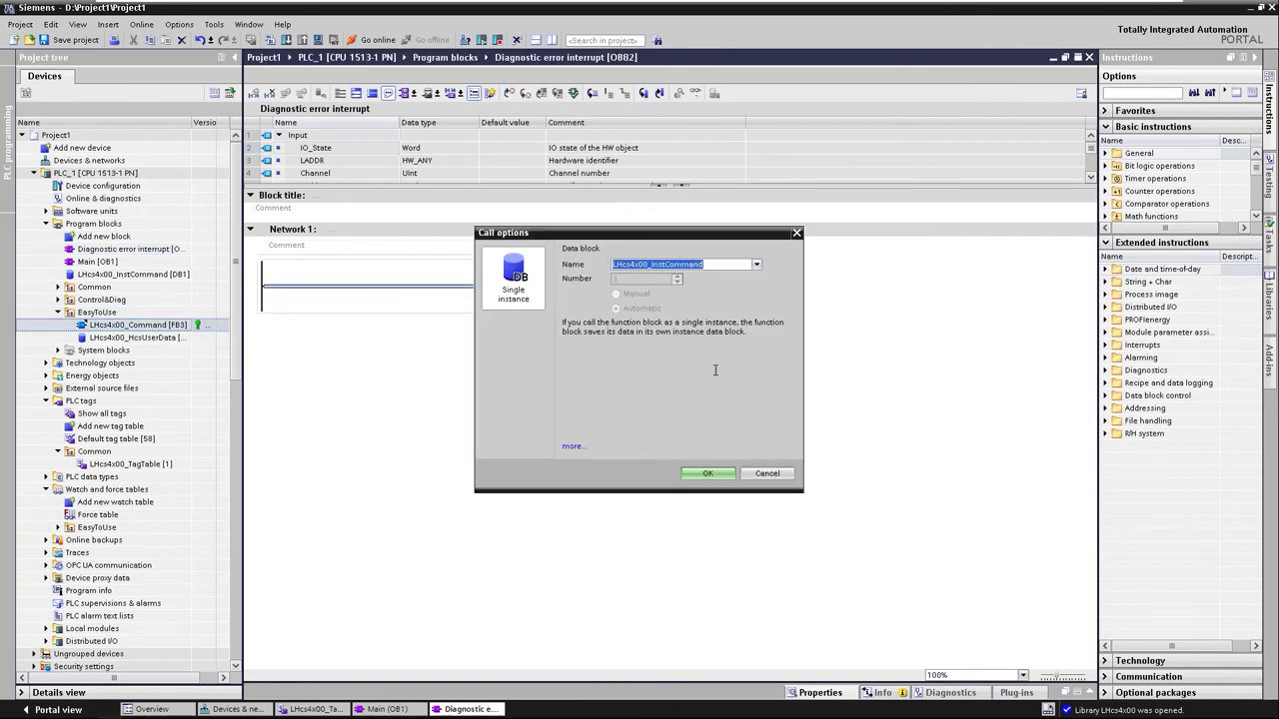
pyautogui.click(711, 473)
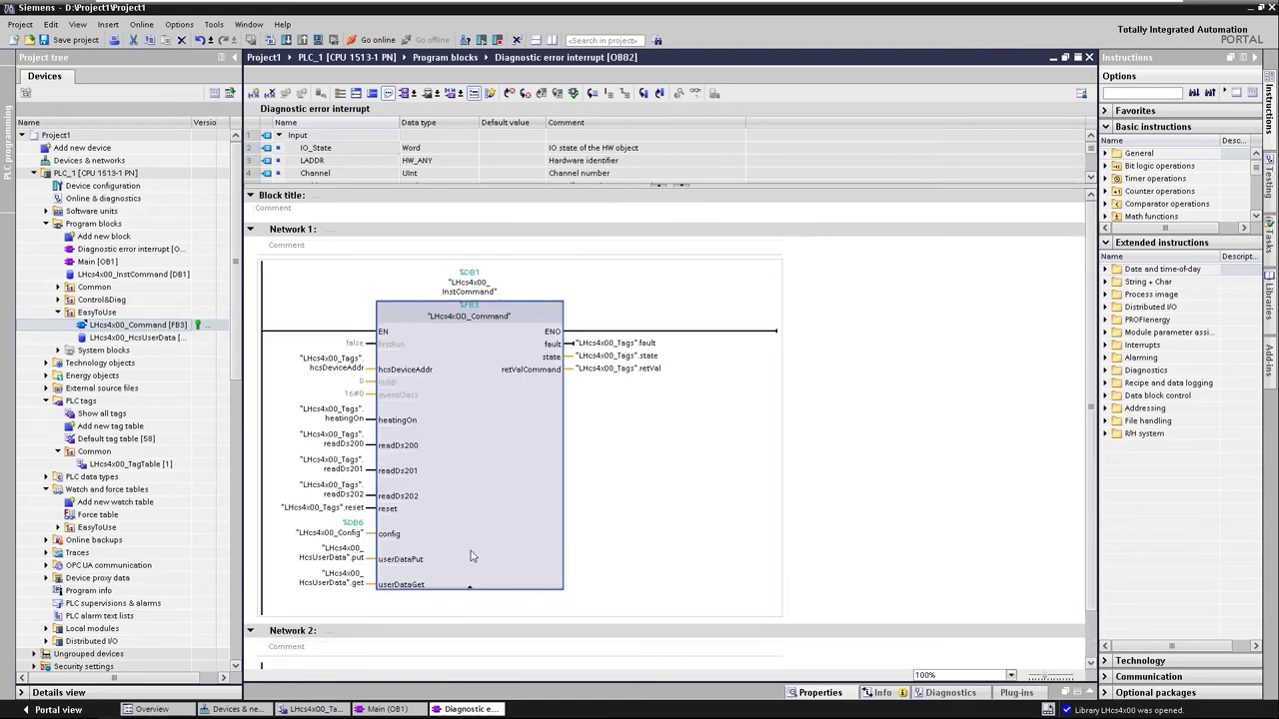
pyautogui.click(253, 159)
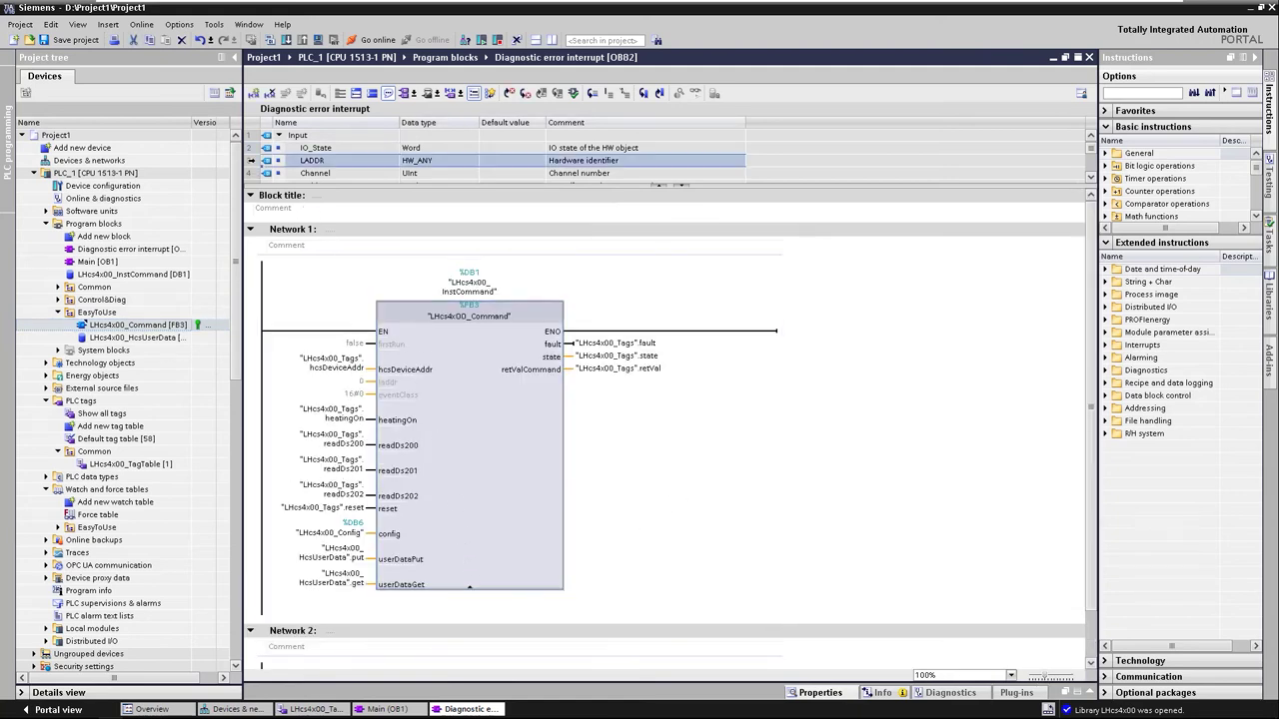
pyautogui.moveTo(313, 163); pyautogui.dragTo(331, 382)
# Create OB86 Rack or station failure calling LHcs4x00_Command with LHcs4x00_InstCommand, LADDR wired to laddr
pyautogui.doubleClick(104, 236)
pyautogui.click(569, 318)
pyautogui.click(776, 543)
pyautogui.moveTo(138, 336); pyautogui.dragTo(526, 296)
pyautogui.click(757, 264)
pyautogui.click(715, 283)
pyautogui.click(707, 474)
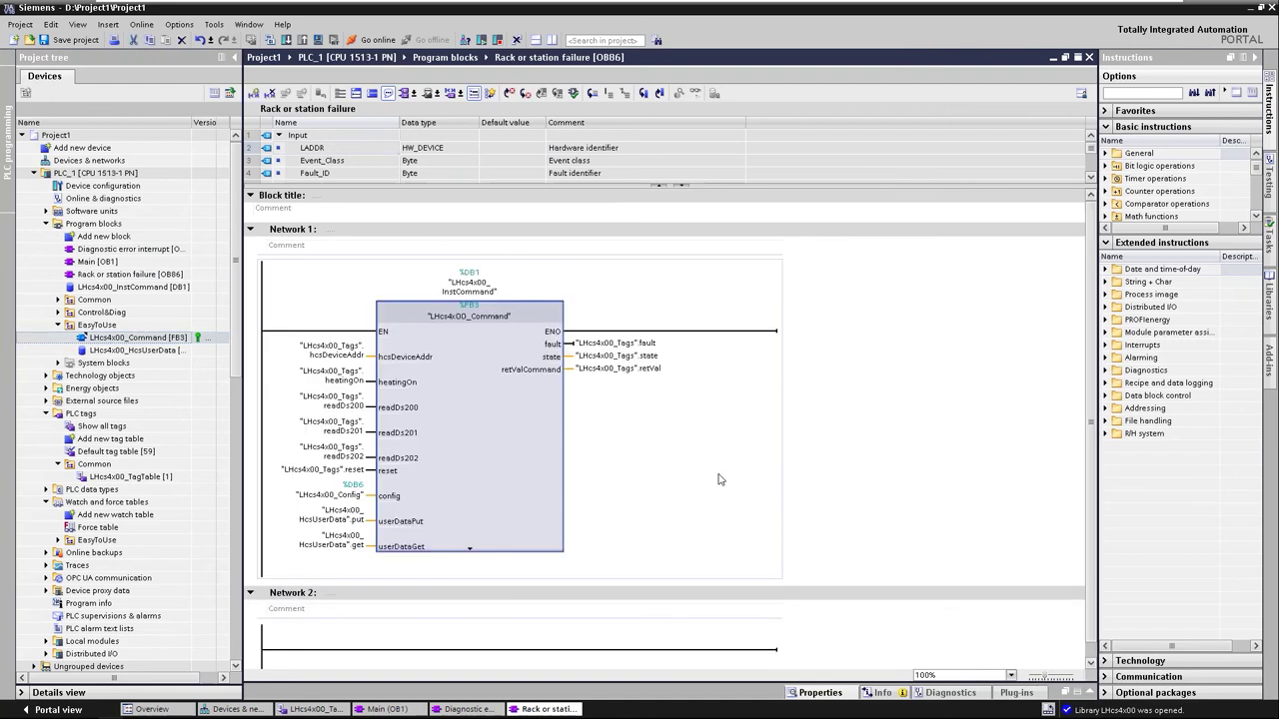
pyautogui.moveTo(266, 147); pyautogui.dragTo(364, 395)
pyautogui.click(57, 299)
pyautogui.doubleClick(120, 326)
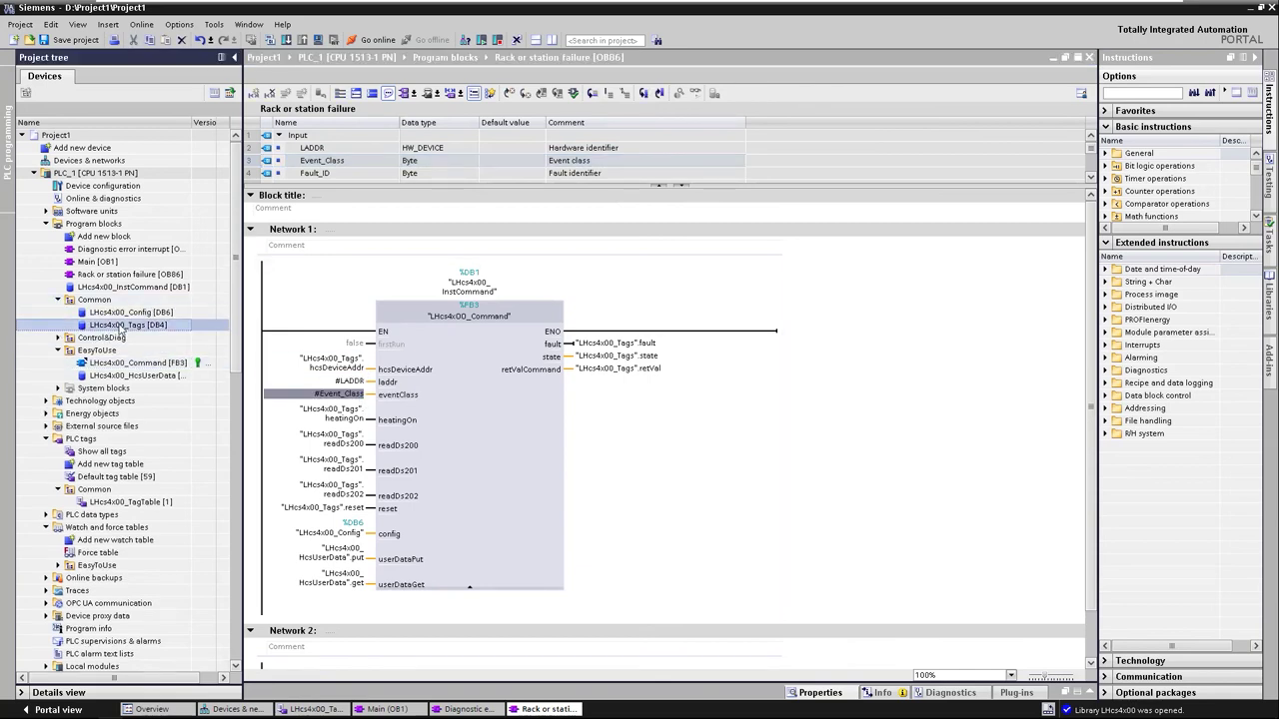
# Expand hcsDeviceAddr.ioDevice in LHcs4x00_Tags and look up HCS4200's hardware identifier in System constants
pyautogui.click(289, 147)
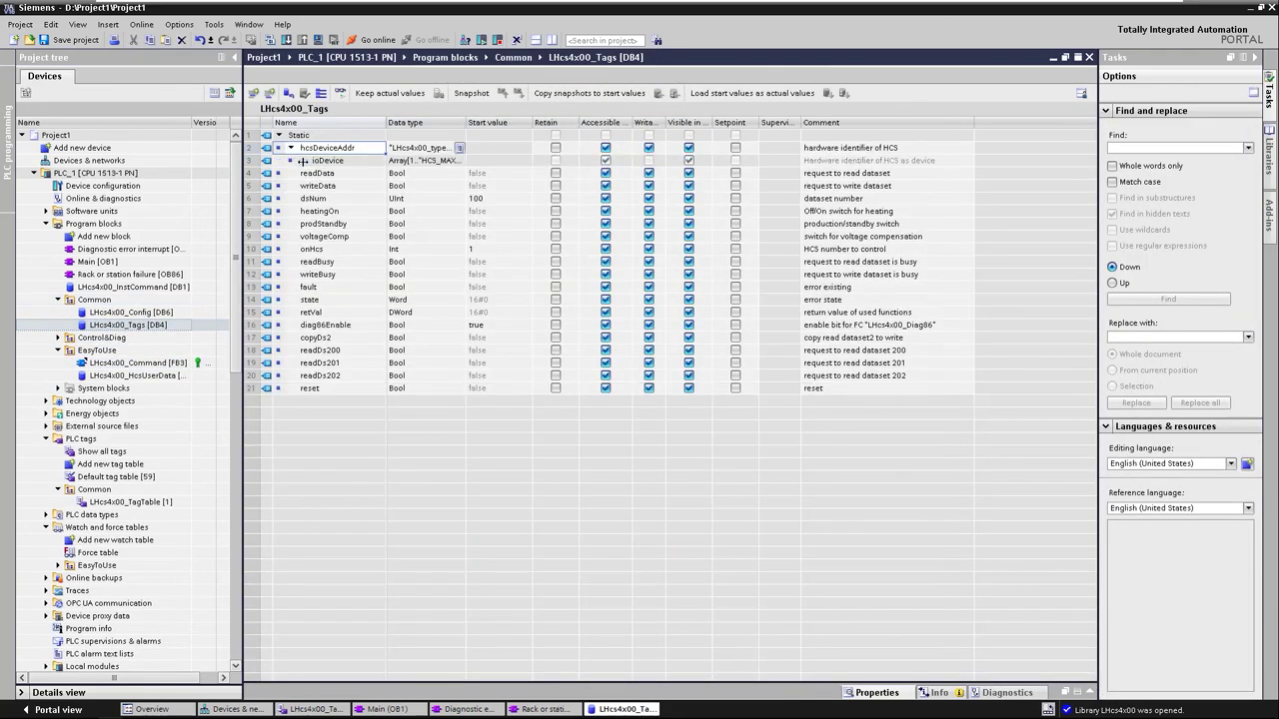
pyautogui.click(302, 161)
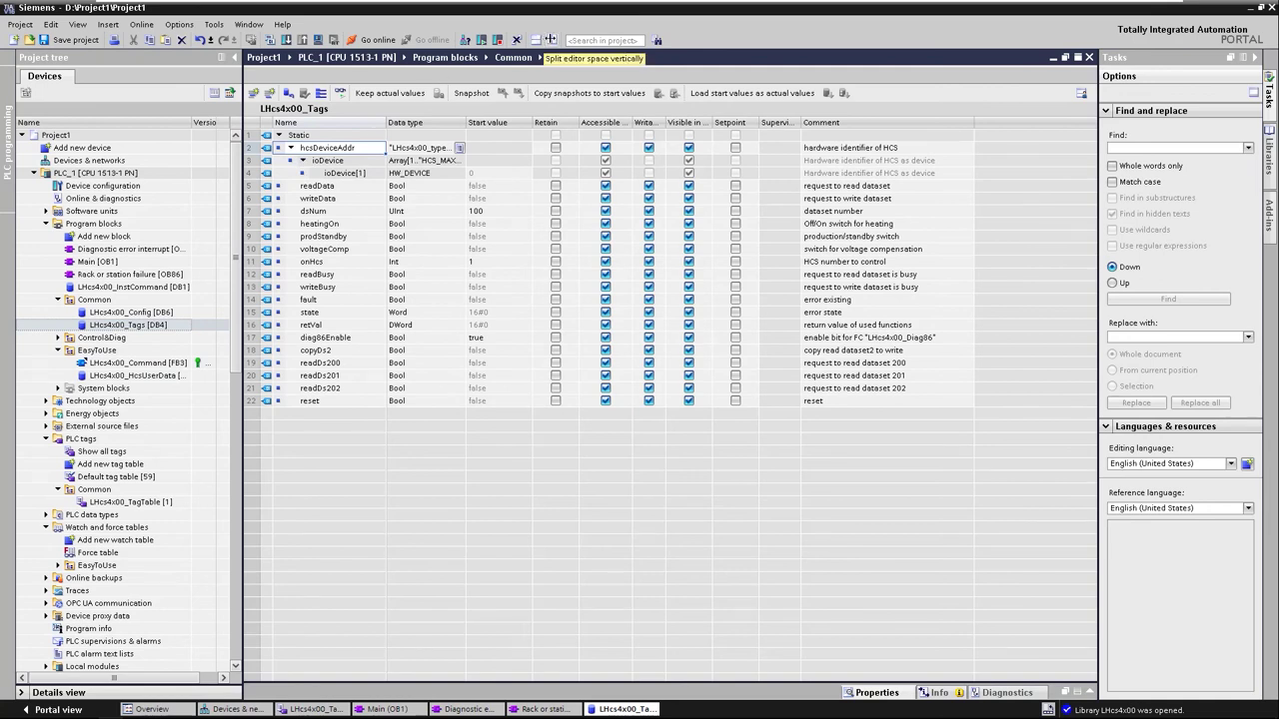
pyautogui.click(550, 40)
pyautogui.click(237, 709)
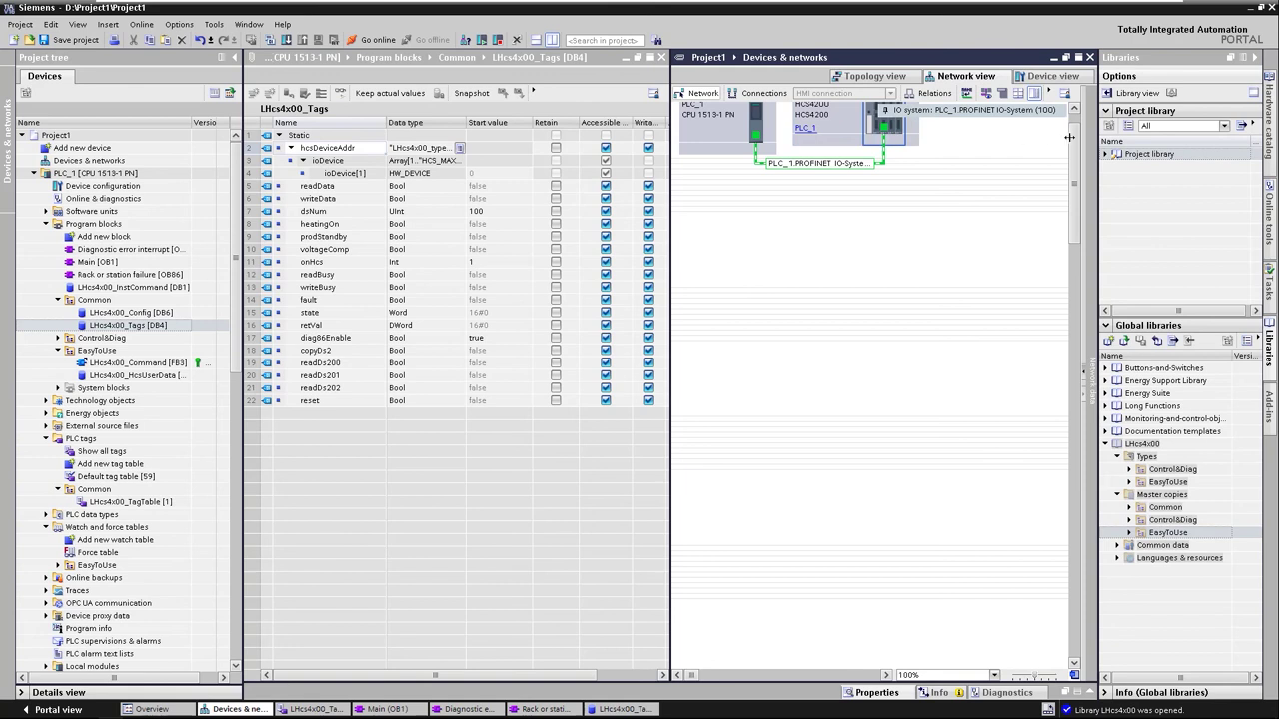
pyautogui.scroll(2, 1071, 111)
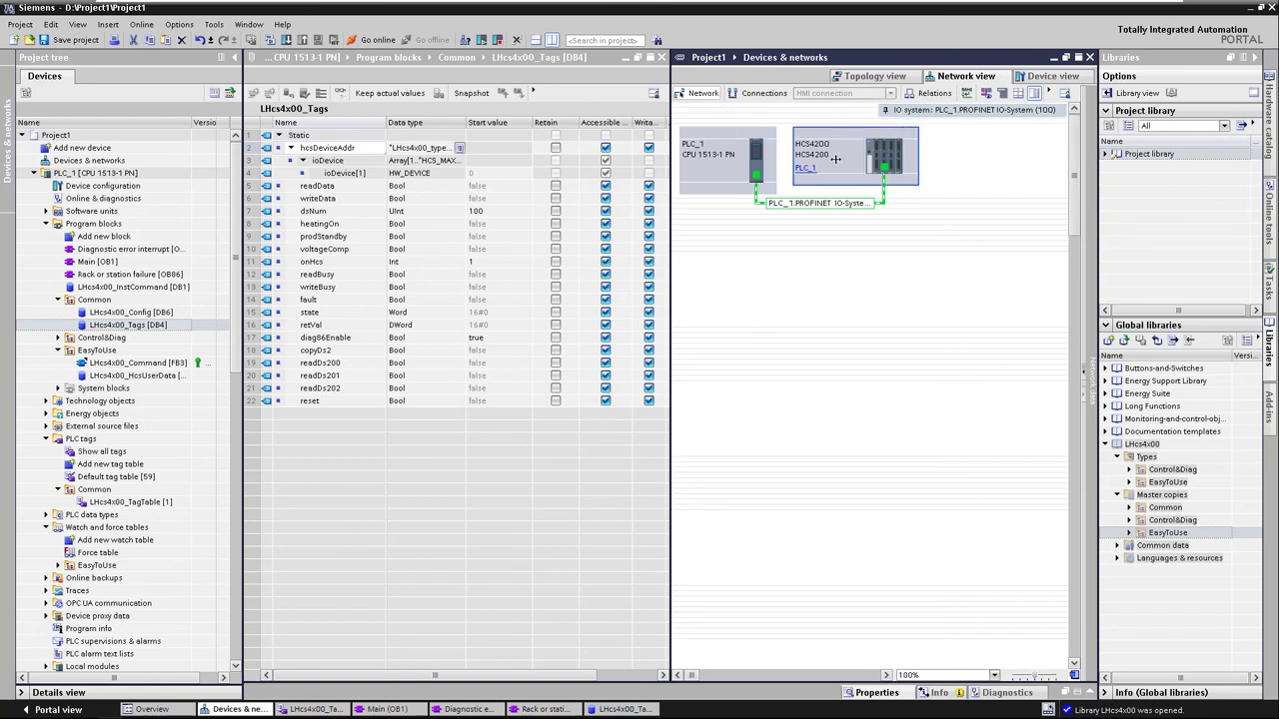
pyautogui.click(835, 157)
pyautogui.click(1091, 692)
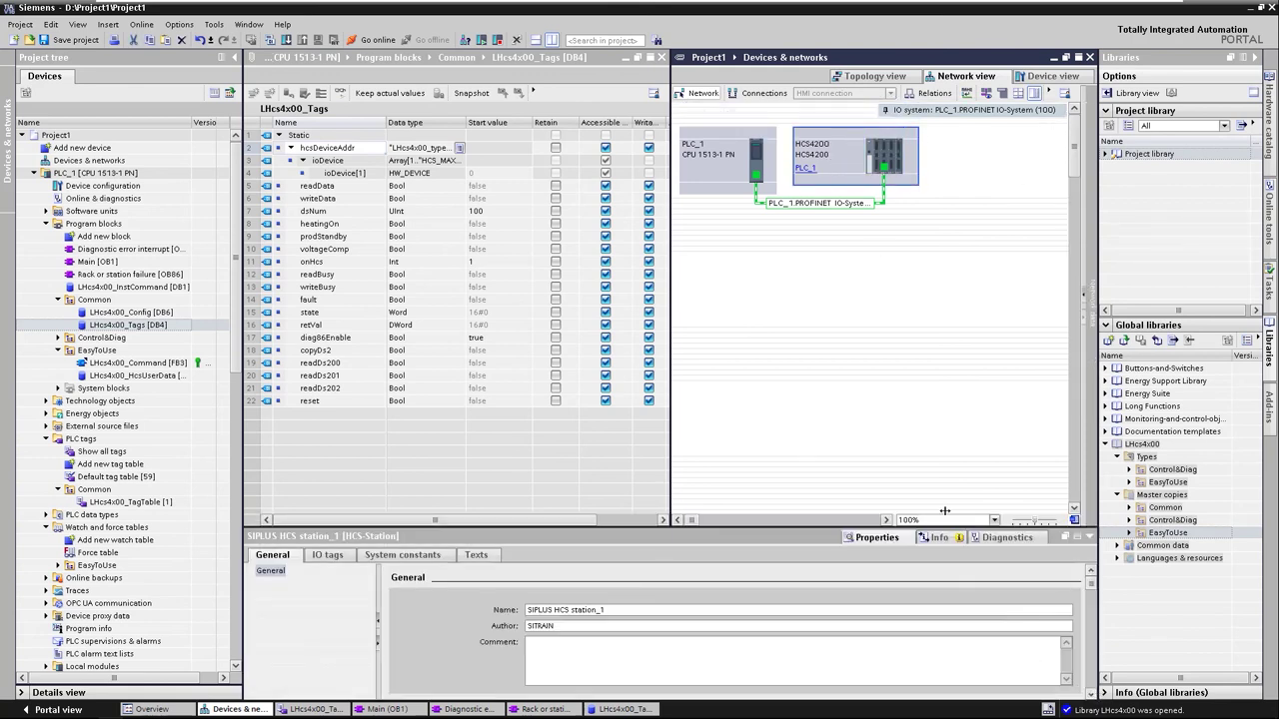
pyautogui.click(405, 555)
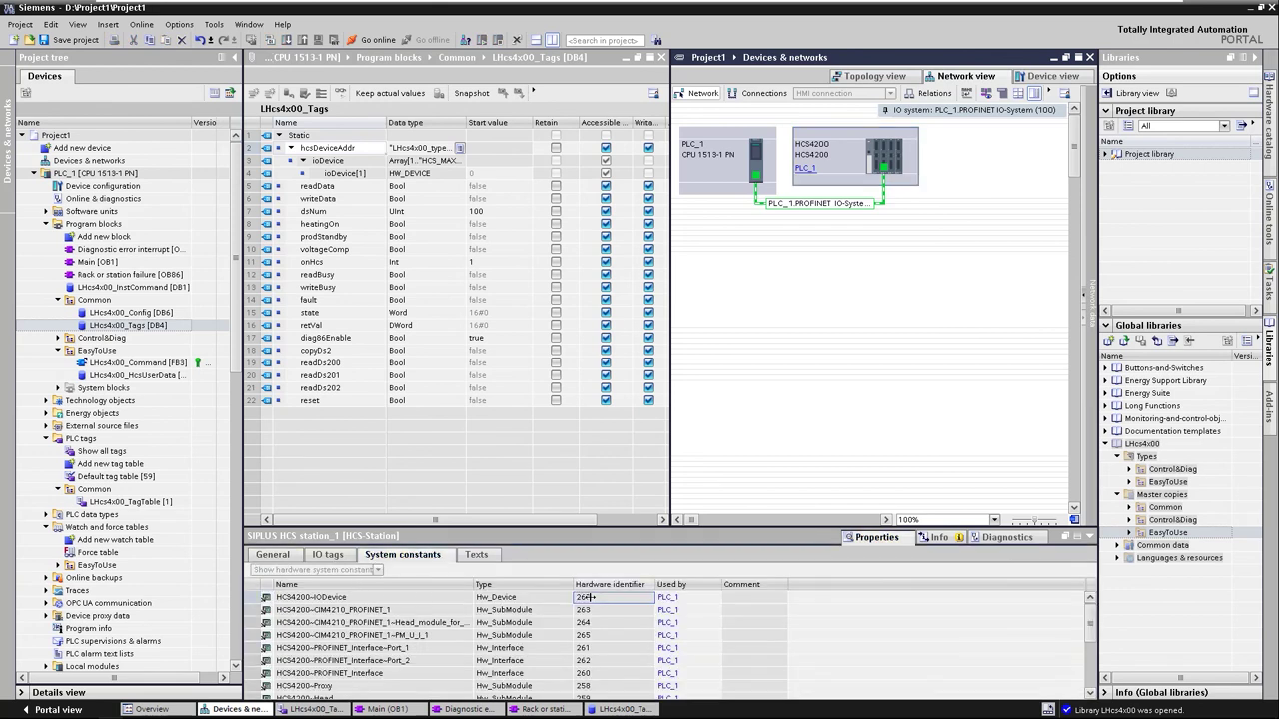
pyautogui.click(477, 173)
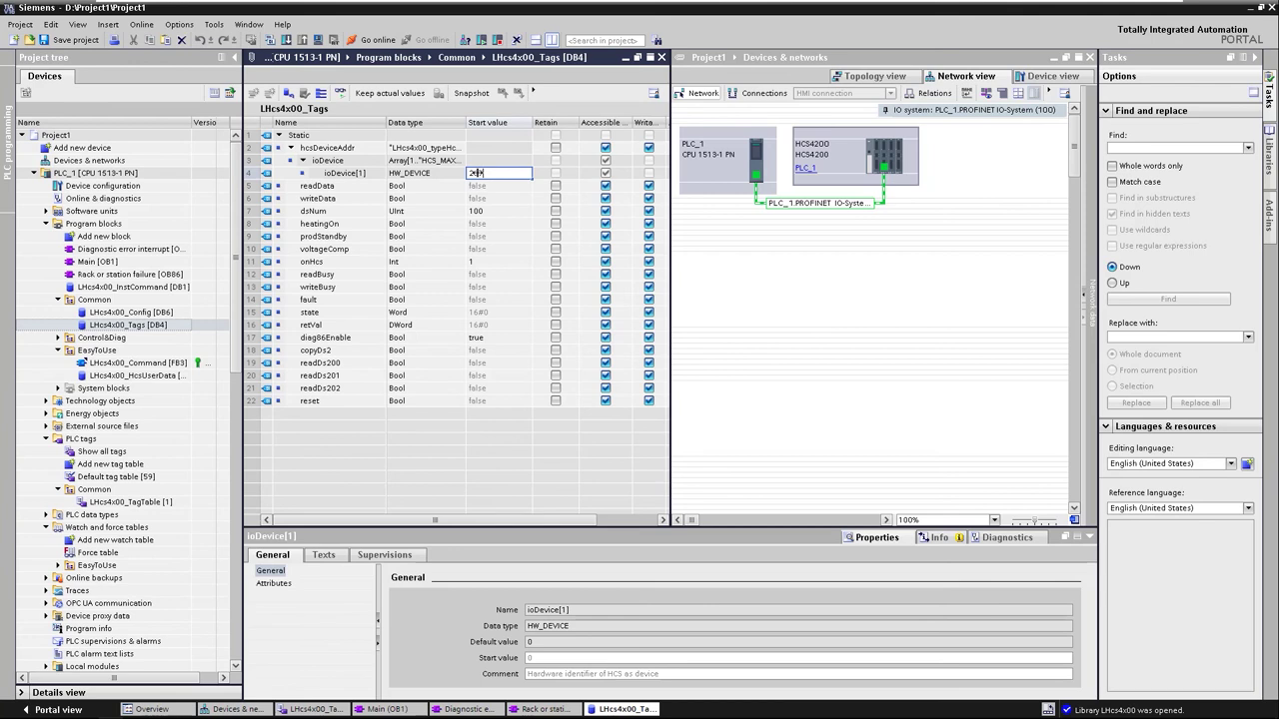
# Enter 267 as ioDevice[1]'s start value, then download to PLC_1 and start the module
pyautogui.write('267')
pyautogui.press('Return')
pyautogui.hotkey('ctrl', 'l')
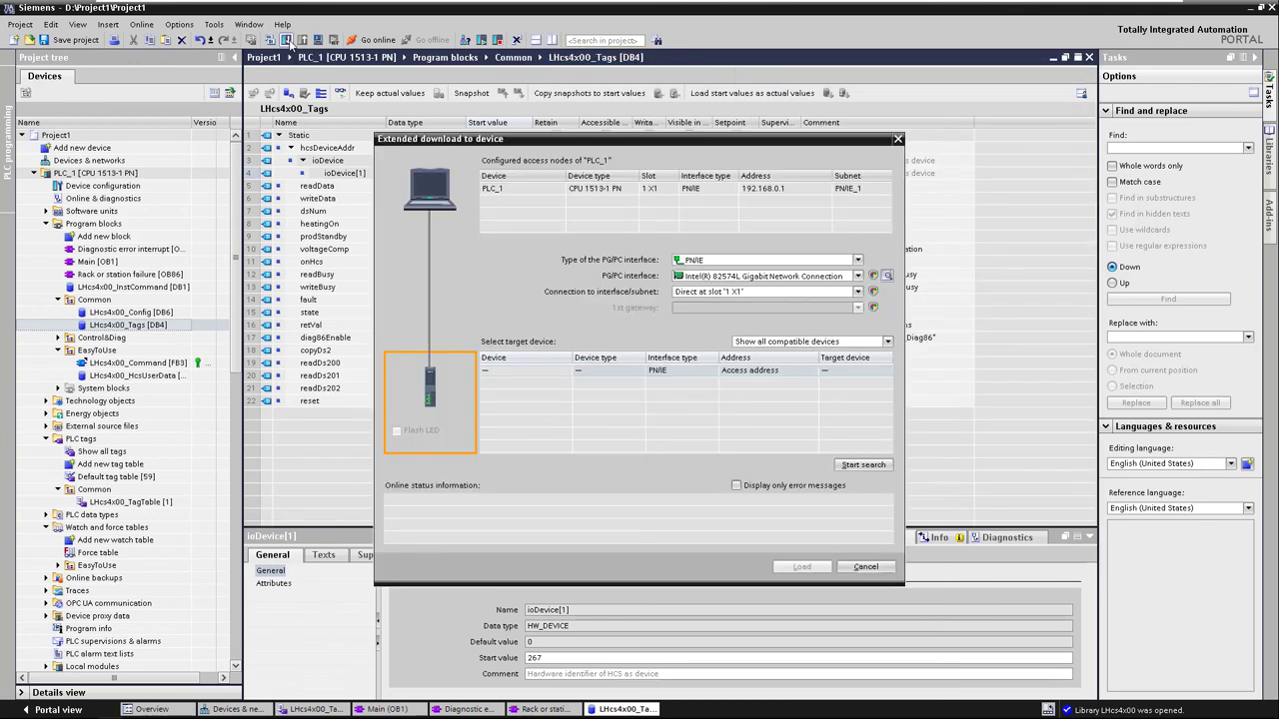
pyautogui.click(802, 567)
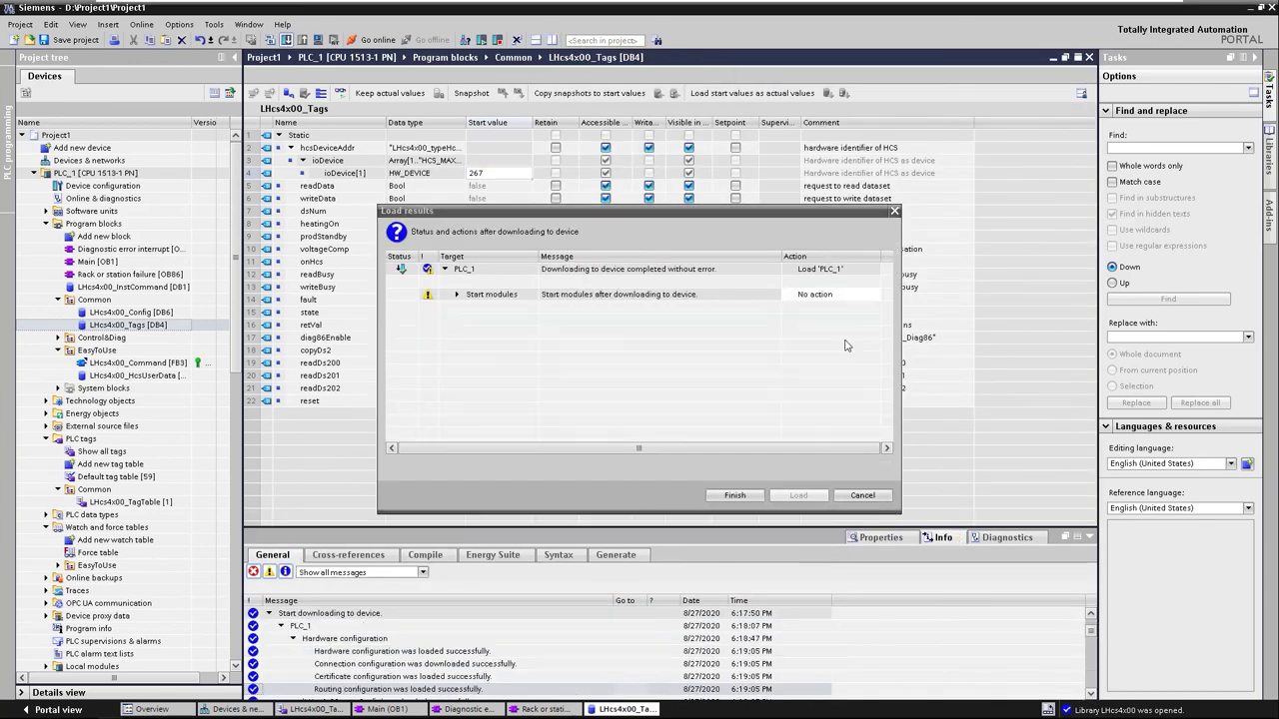
pyautogui.click(839, 294)
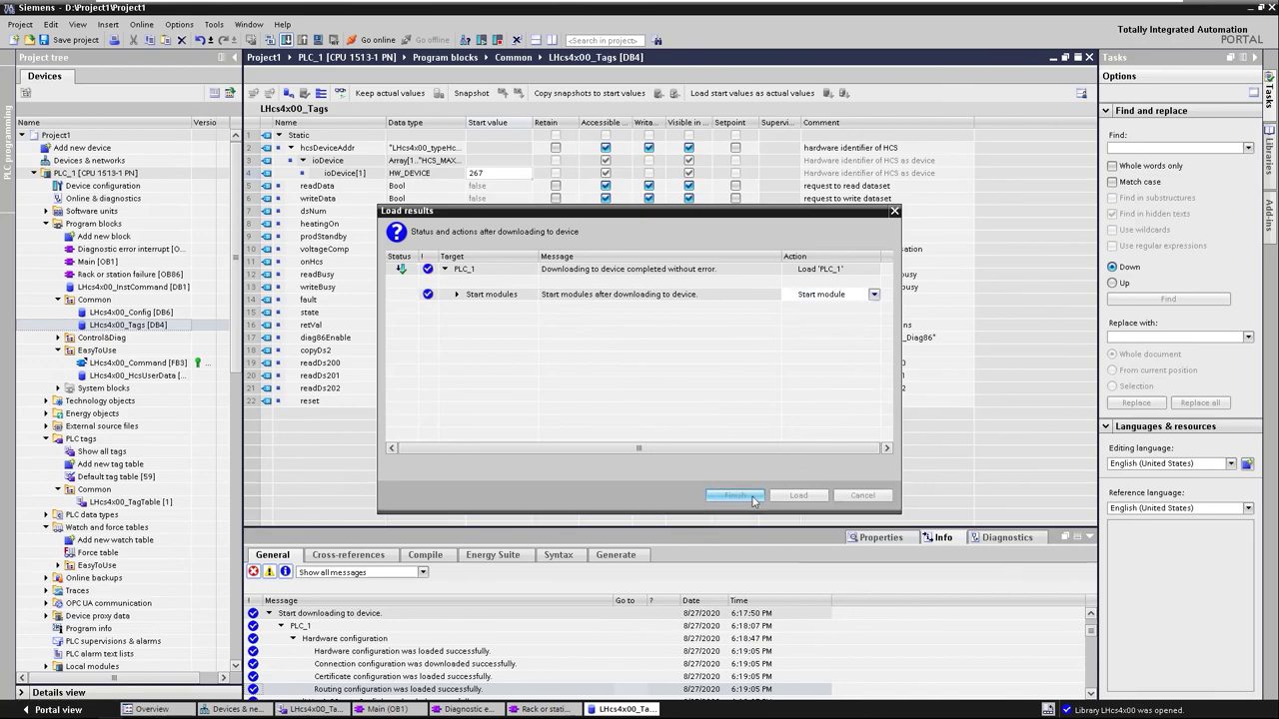